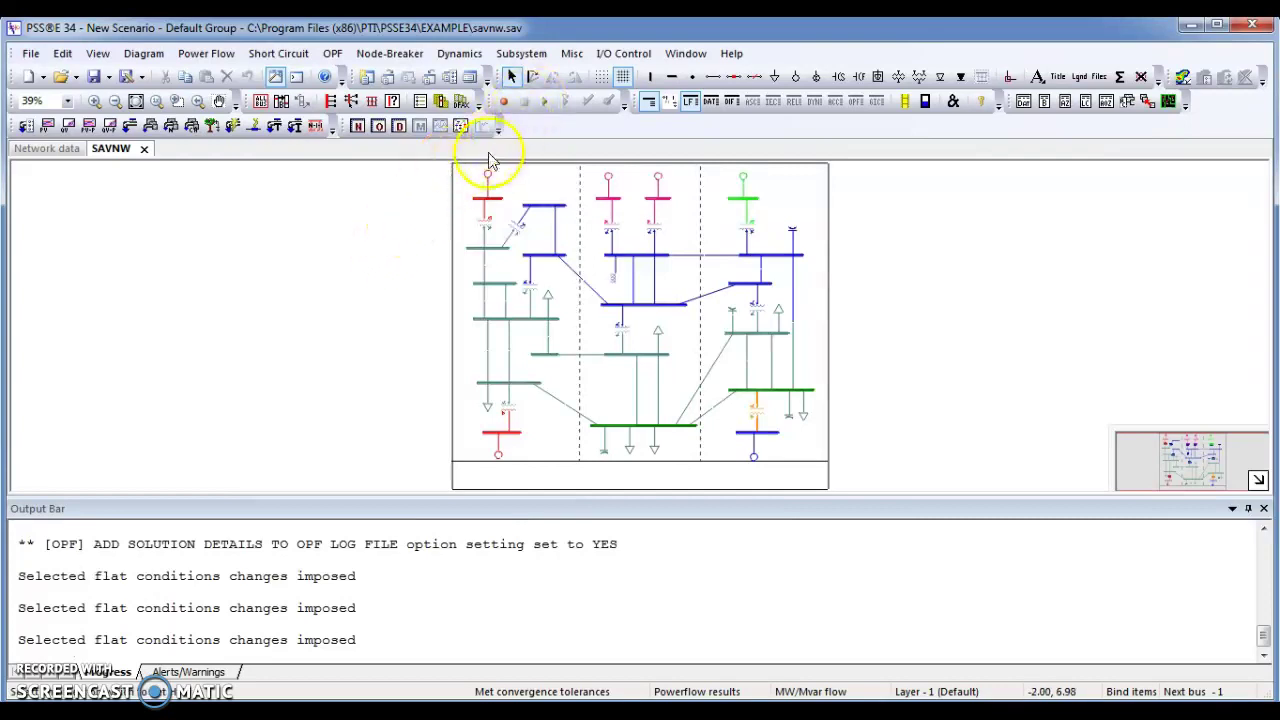
In the OPTN Short Circuit settings, set currents/voltages and impedances to Physical units and Polar coordinates
{"action": "left_click", "coordinate": [573, 56]}
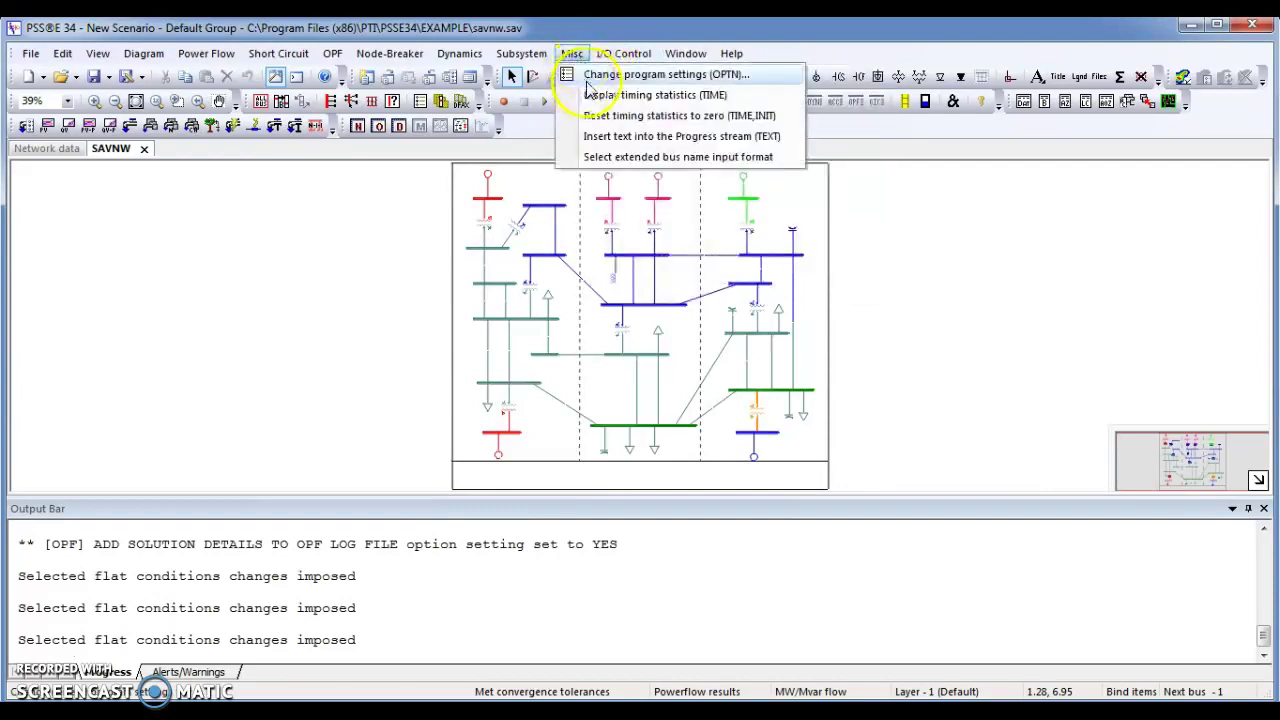
{"action": "left_click", "coordinate": [590, 76]}
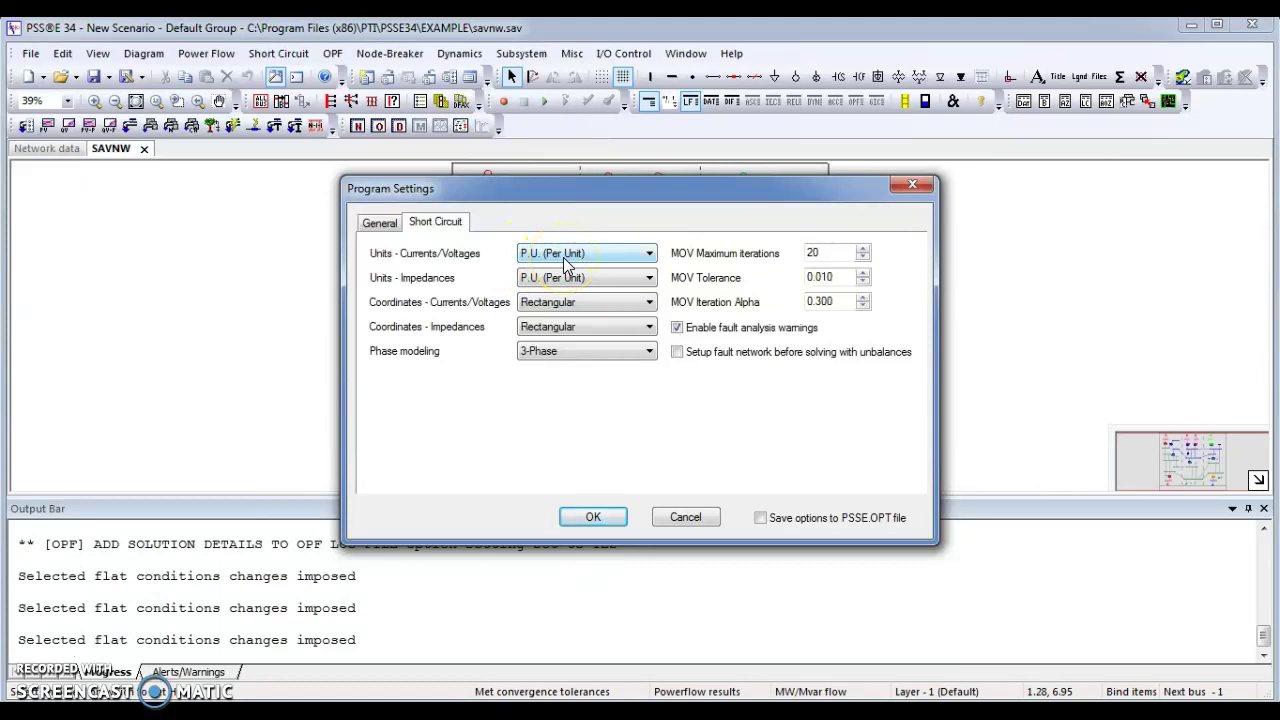
{"action": "left_click", "coordinate": [563, 257]}
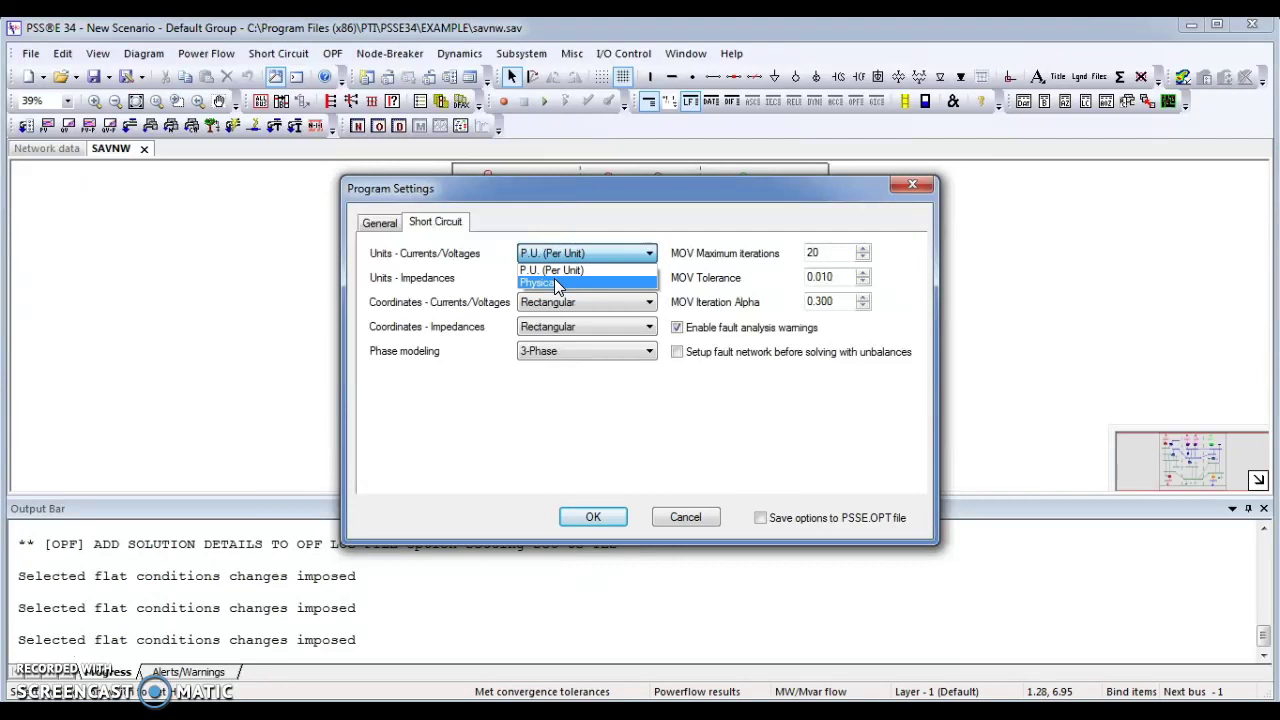
{"action": "left_click", "coordinate": [555, 283]}
{"action": "left_click", "coordinate": [570, 278]}
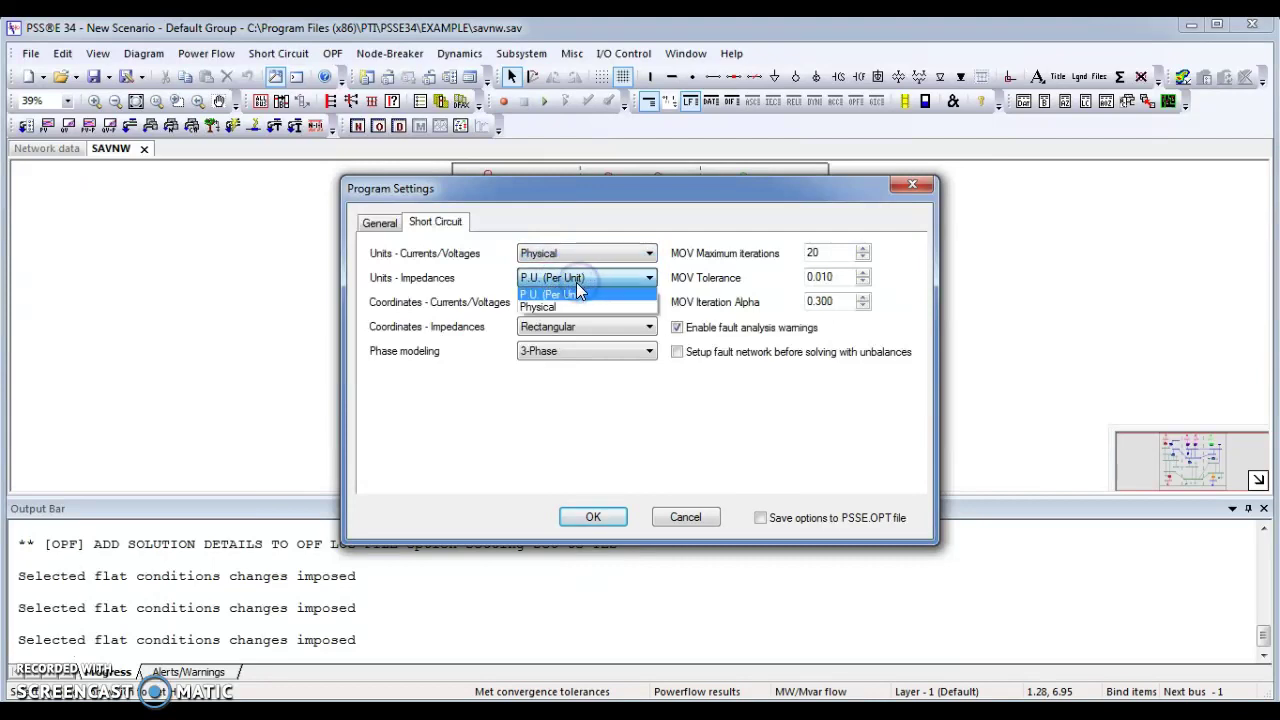
{"action": "left_click", "coordinate": [566, 307]}
{"action": "left_click", "coordinate": [583, 301]}
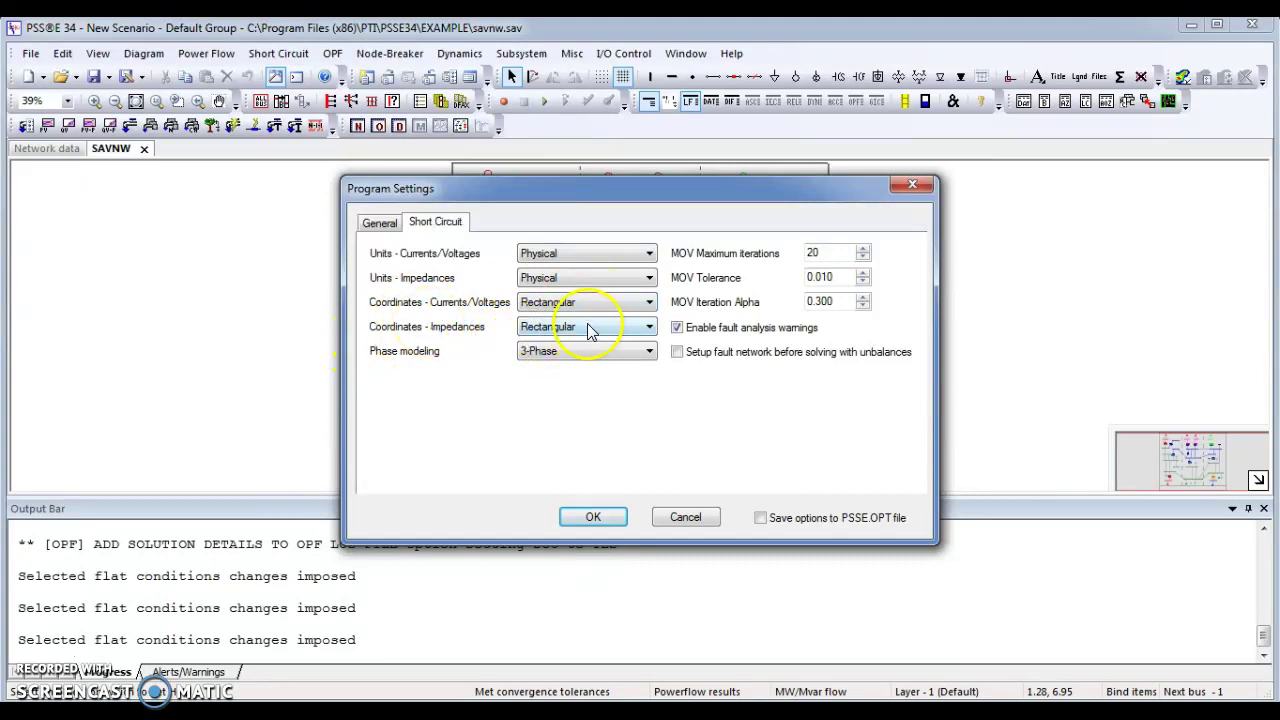
{"action": "left_click", "coordinate": [618, 303]}
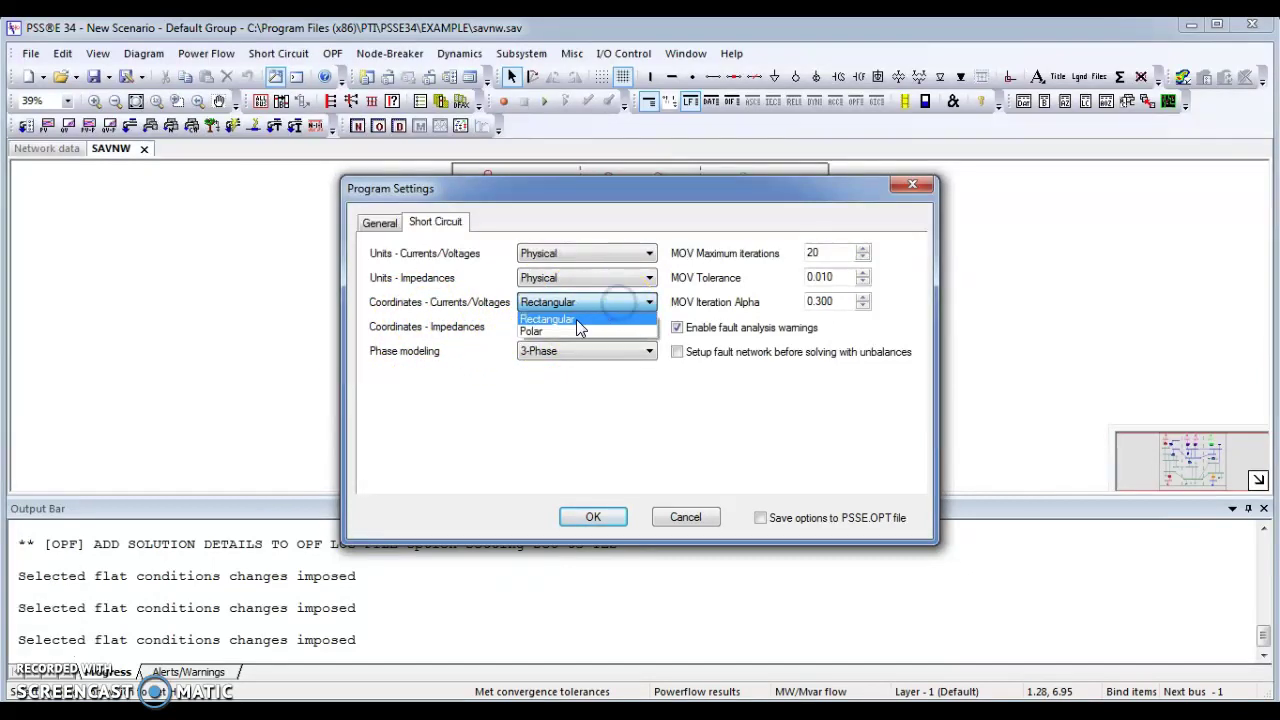
{"action": "left_click", "coordinate": [541, 333]}
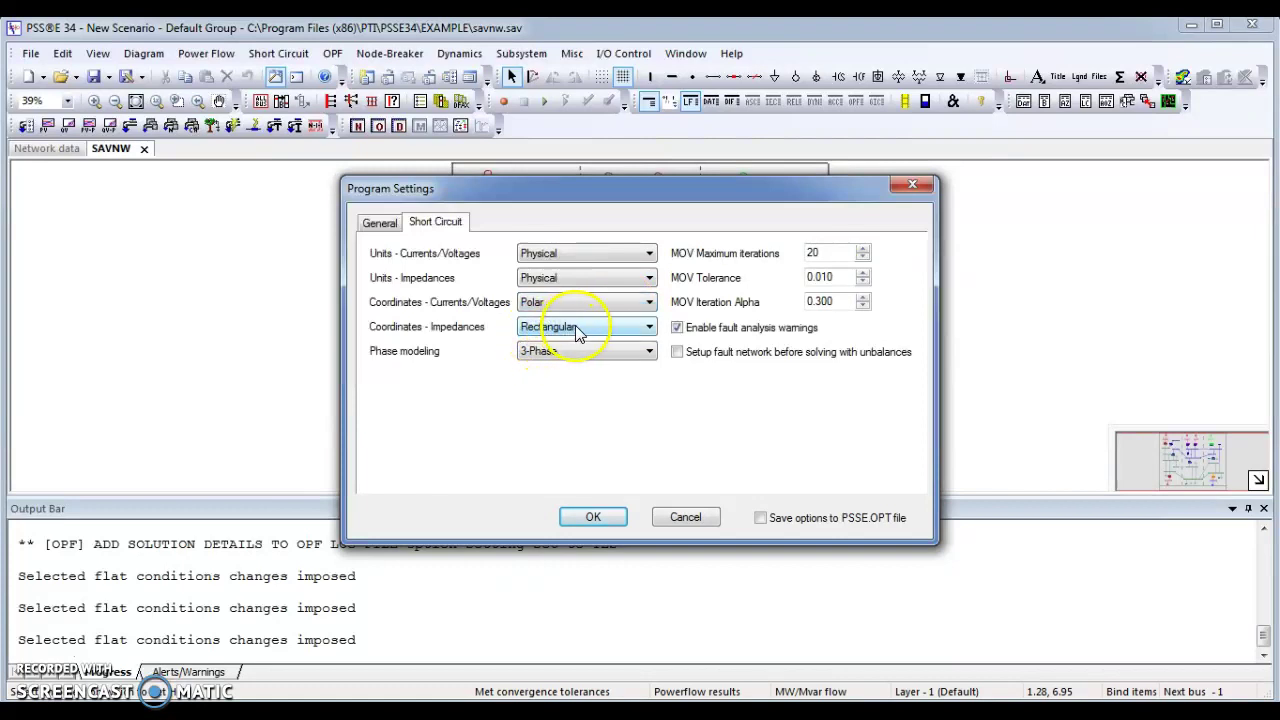
{"action": "left_click", "coordinate": [572, 328]}
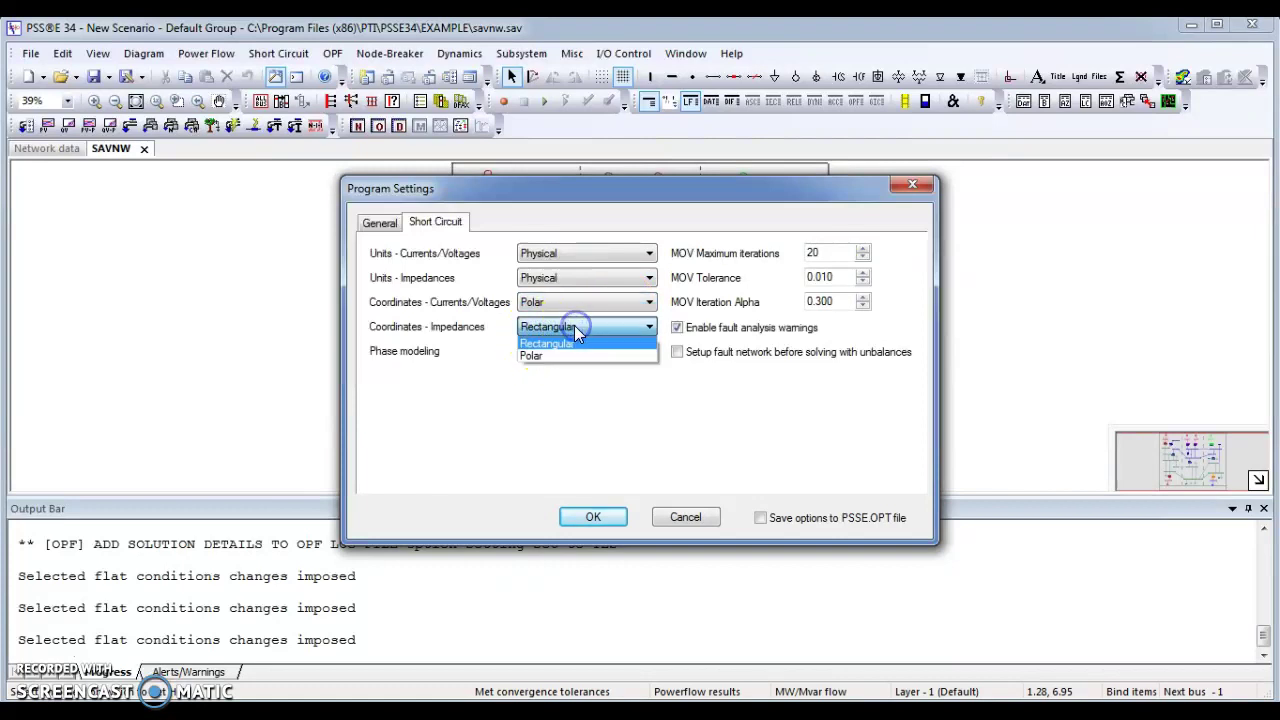
{"action": "left_click", "coordinate": [531, 355]}
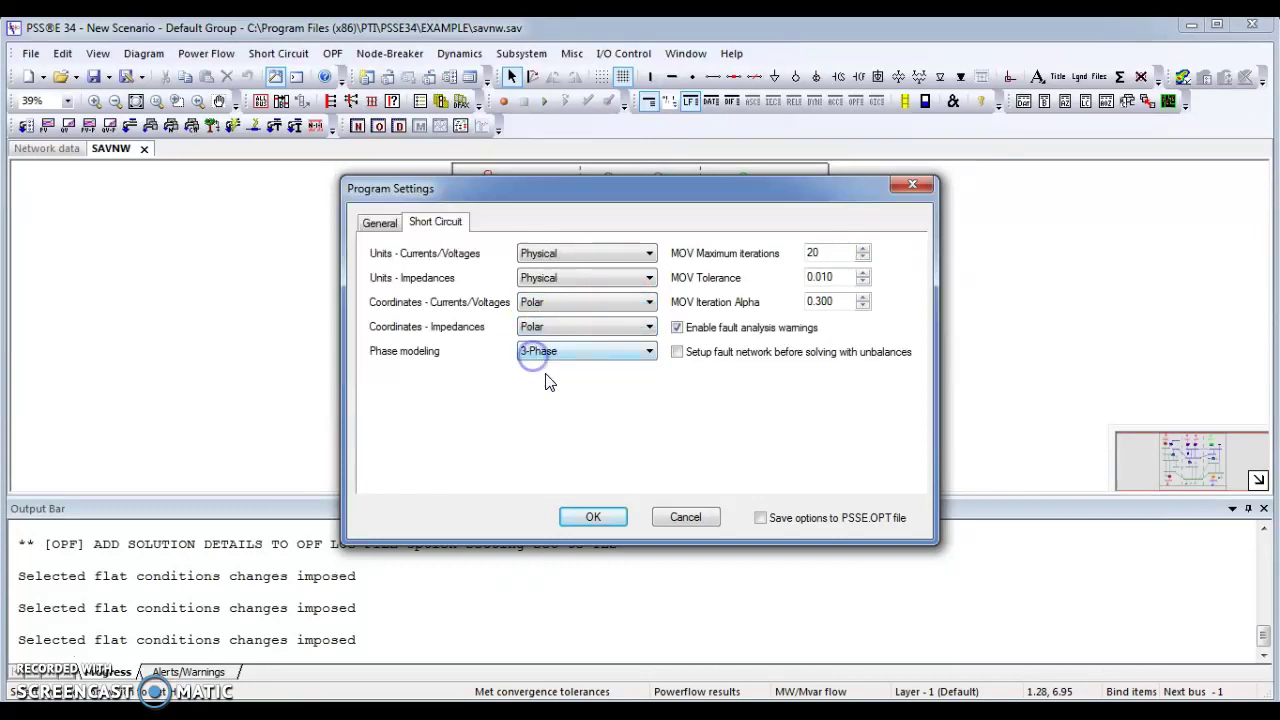
{"action": "left_click", "coordinate": [602, 517]}
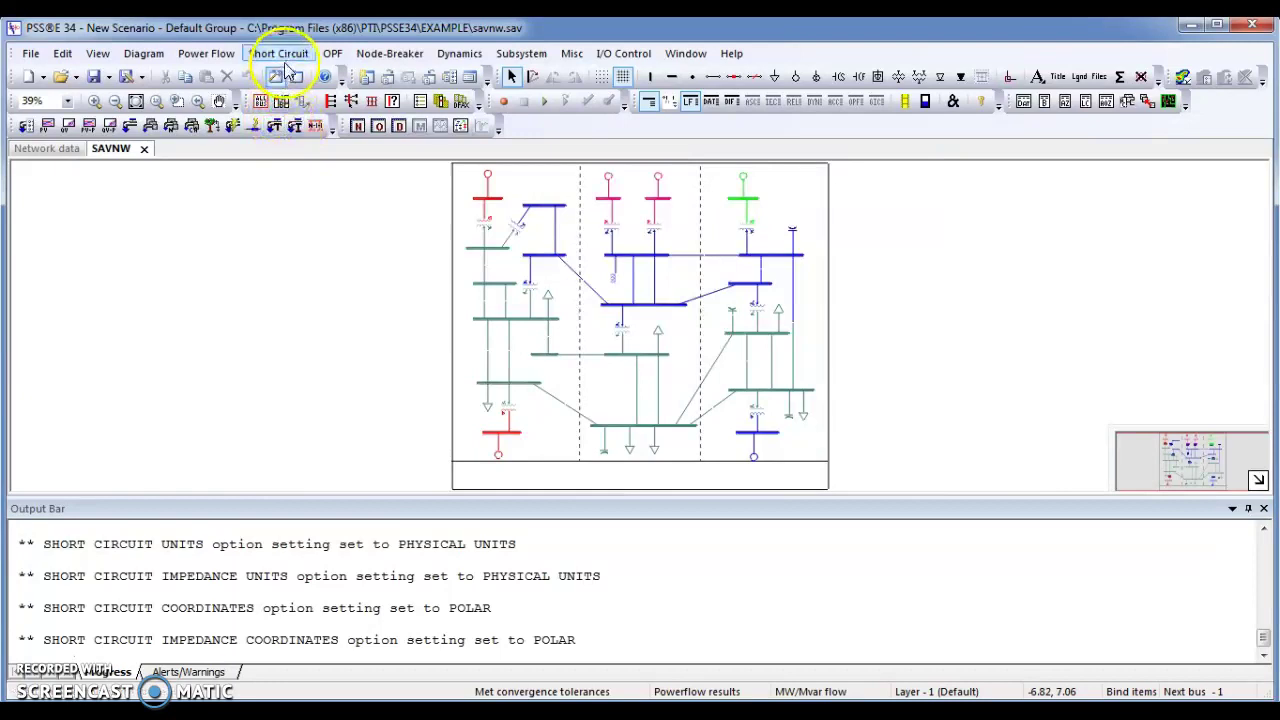
Open Setup for special fault calculations (FLAT) from the Short Circuit menu
{"action": "left_click", "coordinate": [282, 53]}
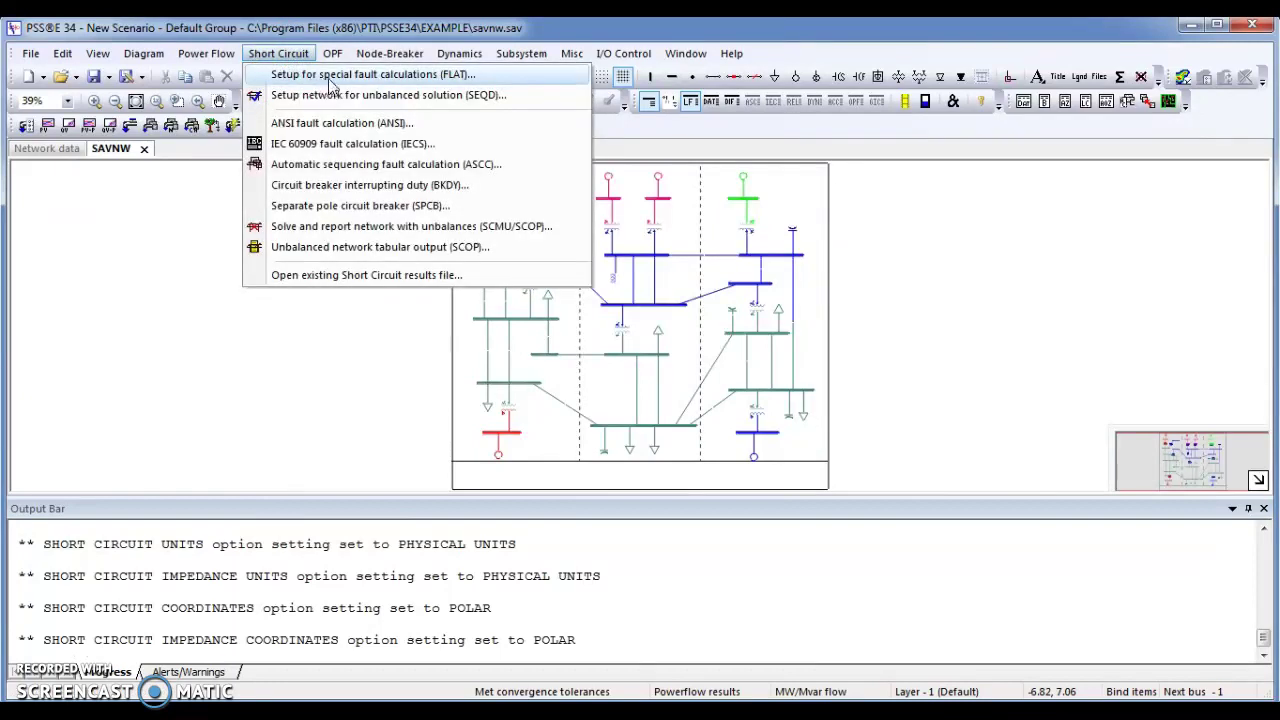
{"action": "left_click", "coordinate": [447, 84]}
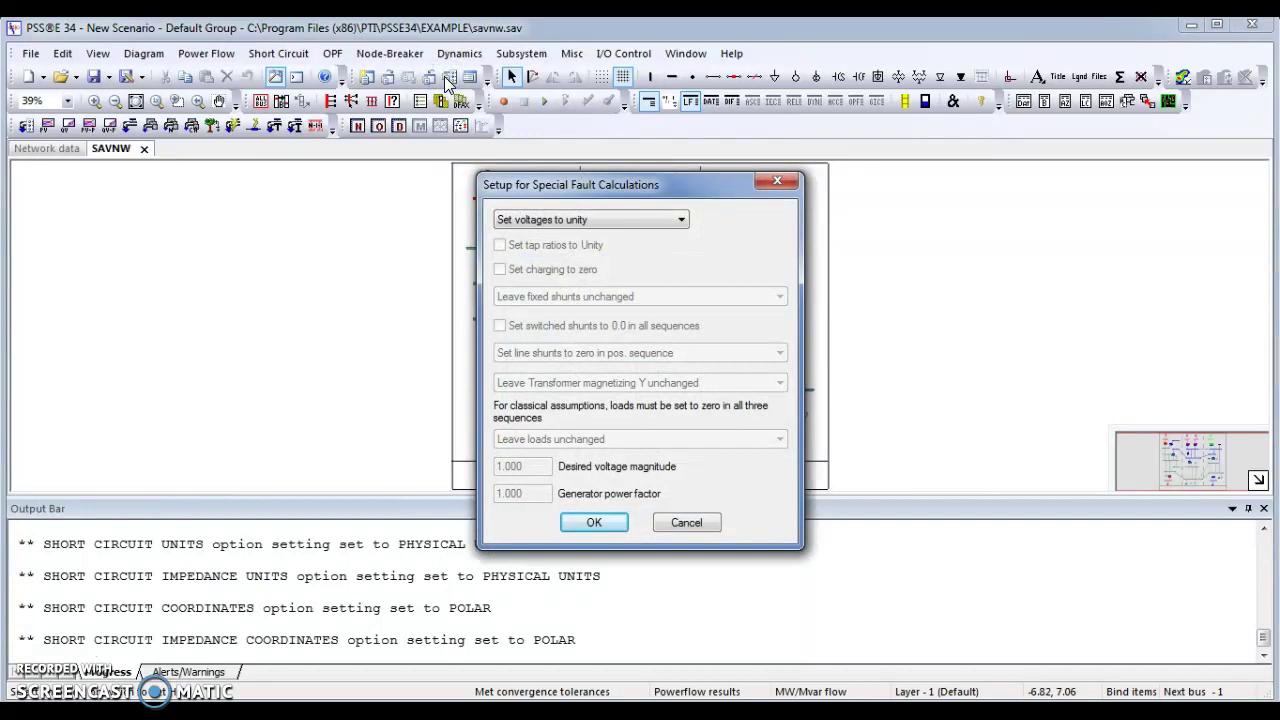
Choose the IEC909 preset with unity tap ratios, zero charging, and fixed, switched and line shunts zeroed
{"action": "left_click", "coordinate": [621, 220]}
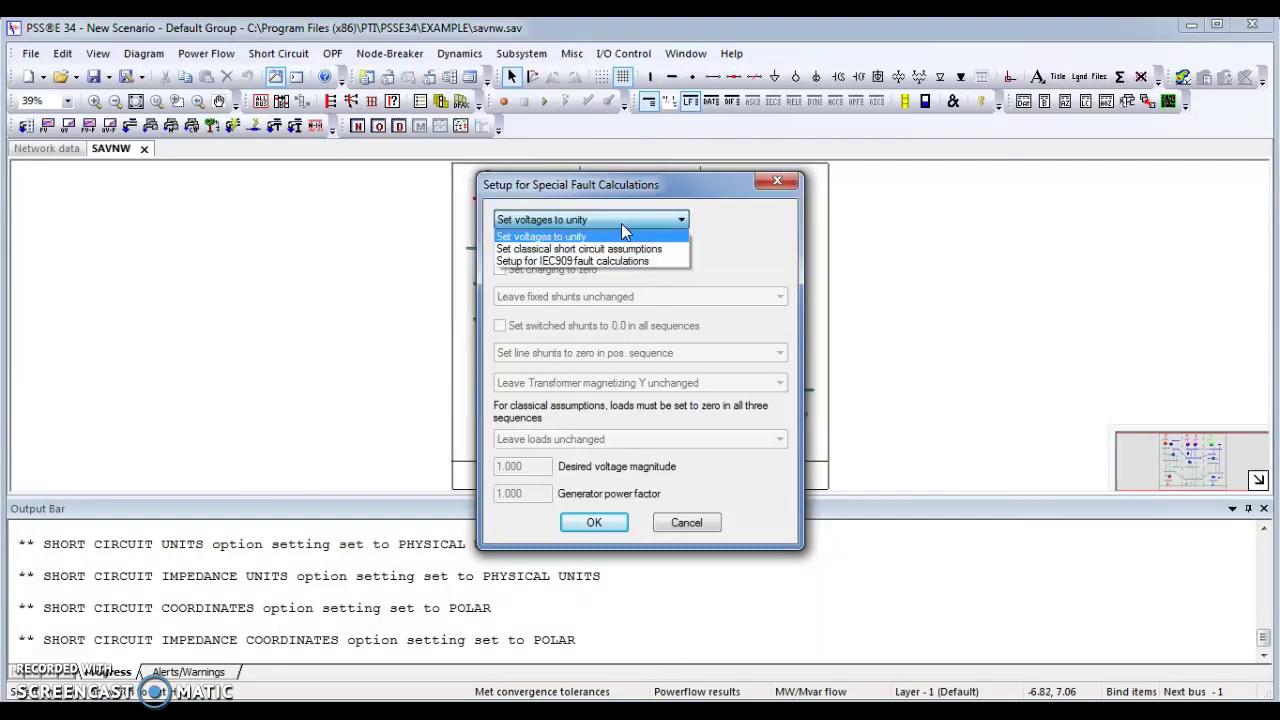
{"action": "left_click", "coordinate": [587, 261]}
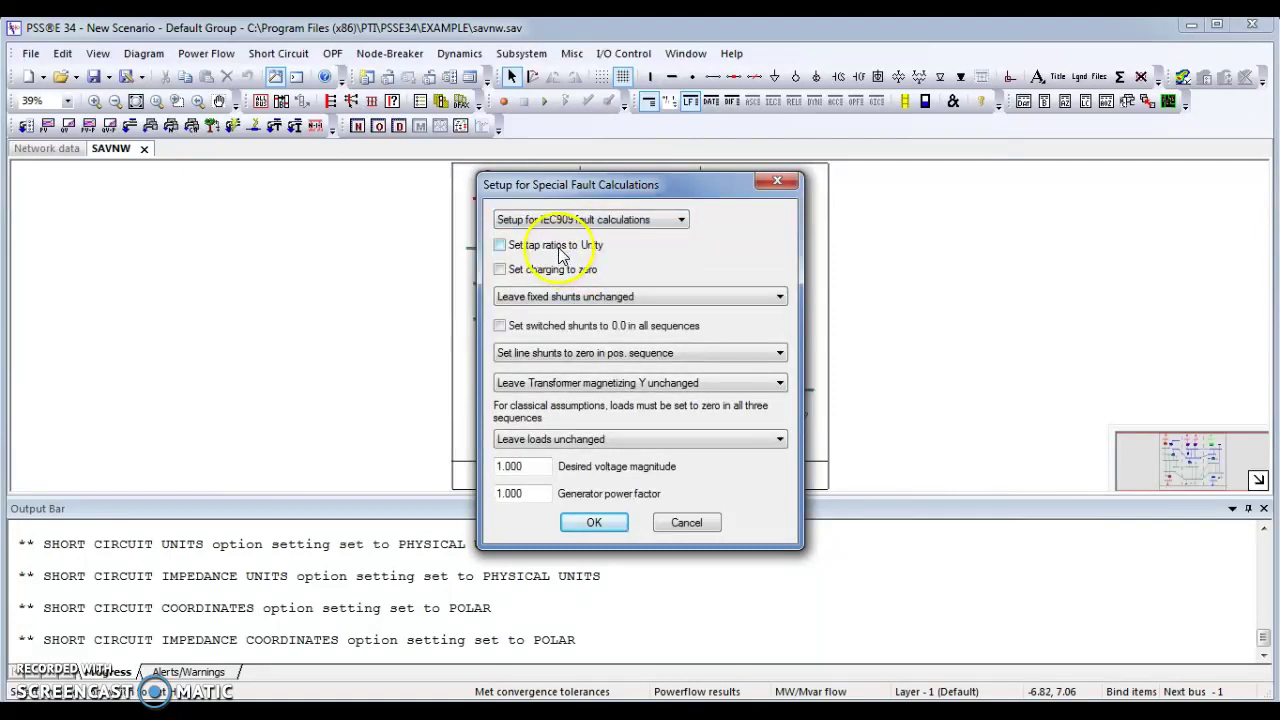
{"action": "left_click", "coordinate": [557, 246]}
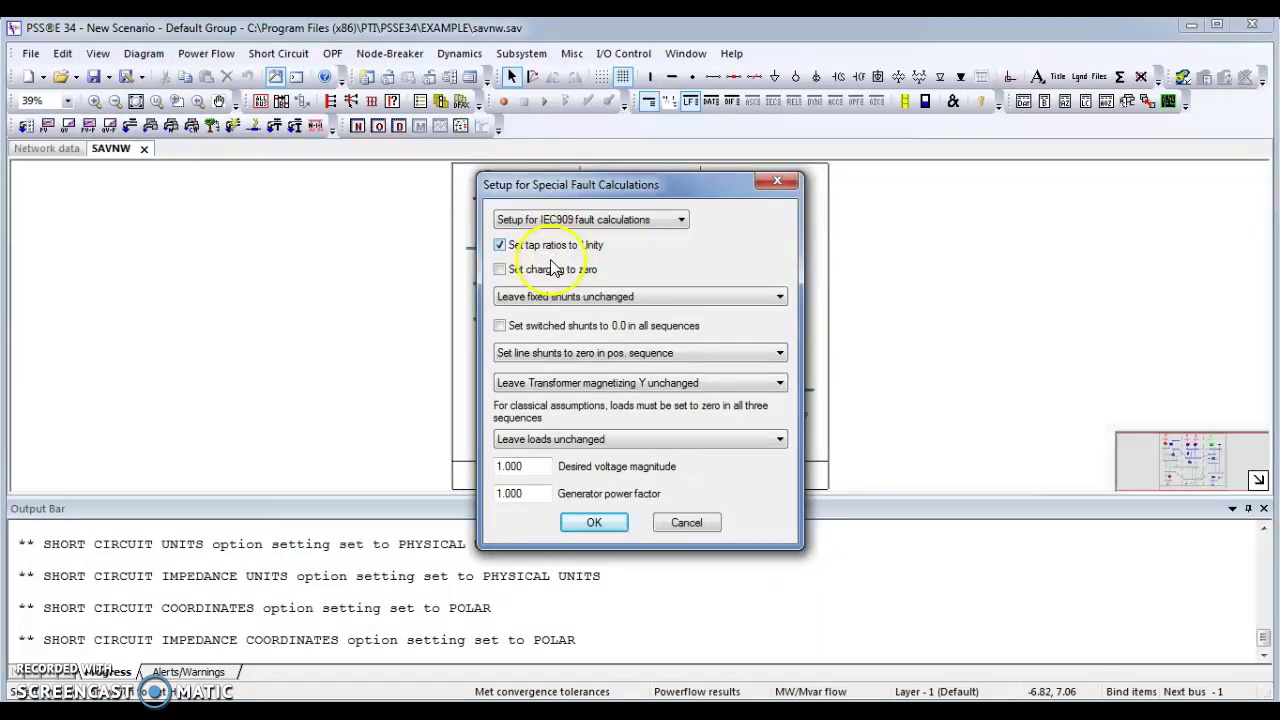
{"action": "left_click", "coordinate": [538, 273]}
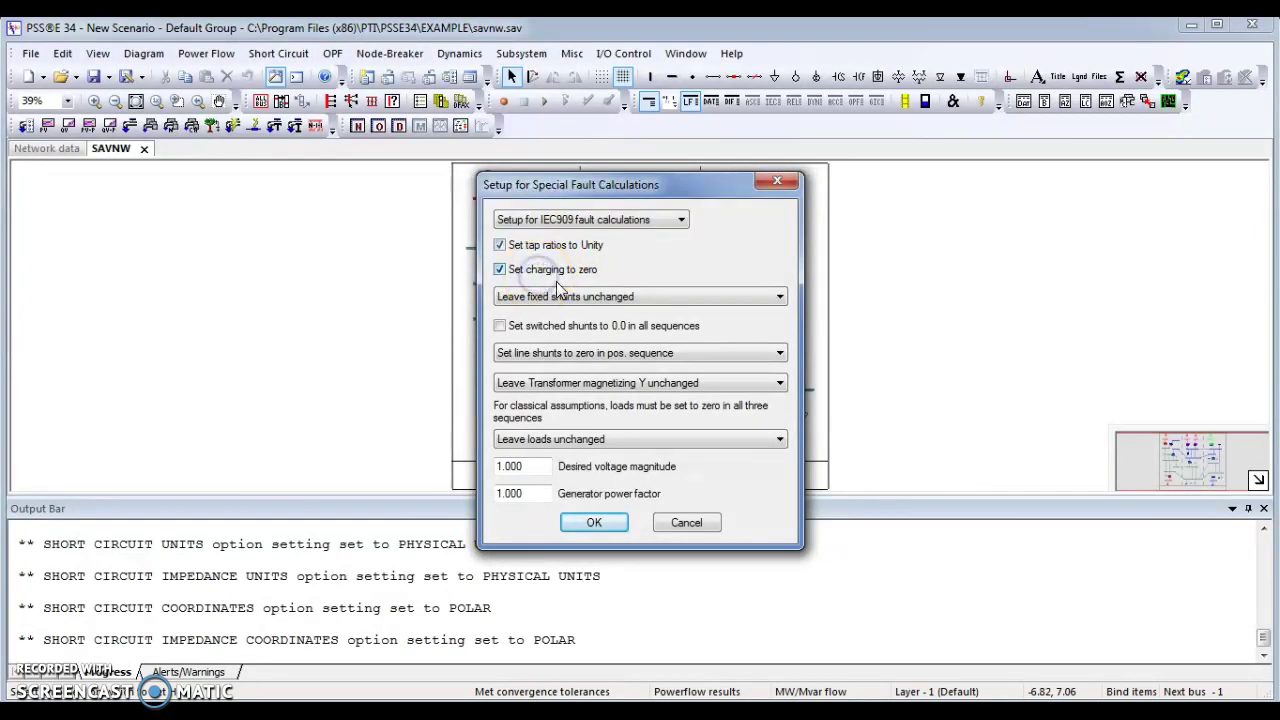
{"action": "left_click", "coordinate": [584, 306]}
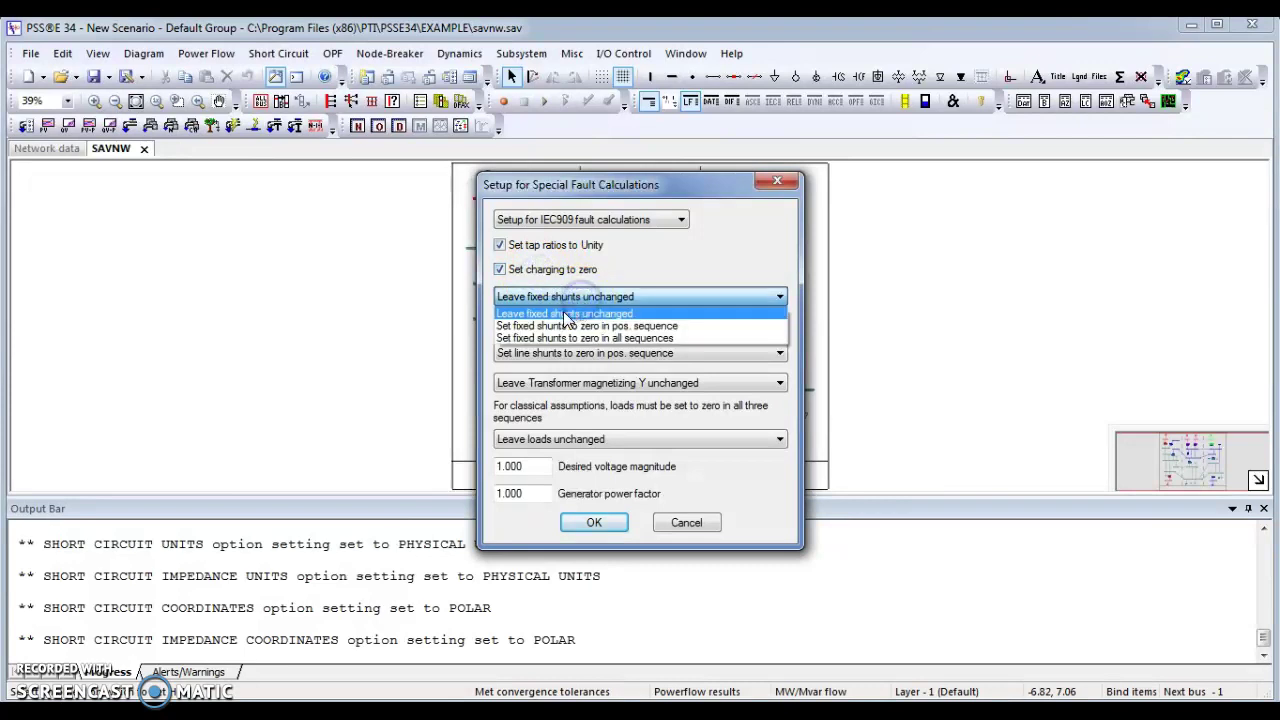
{"action": "left_click", "coordinate": [551, 337]}
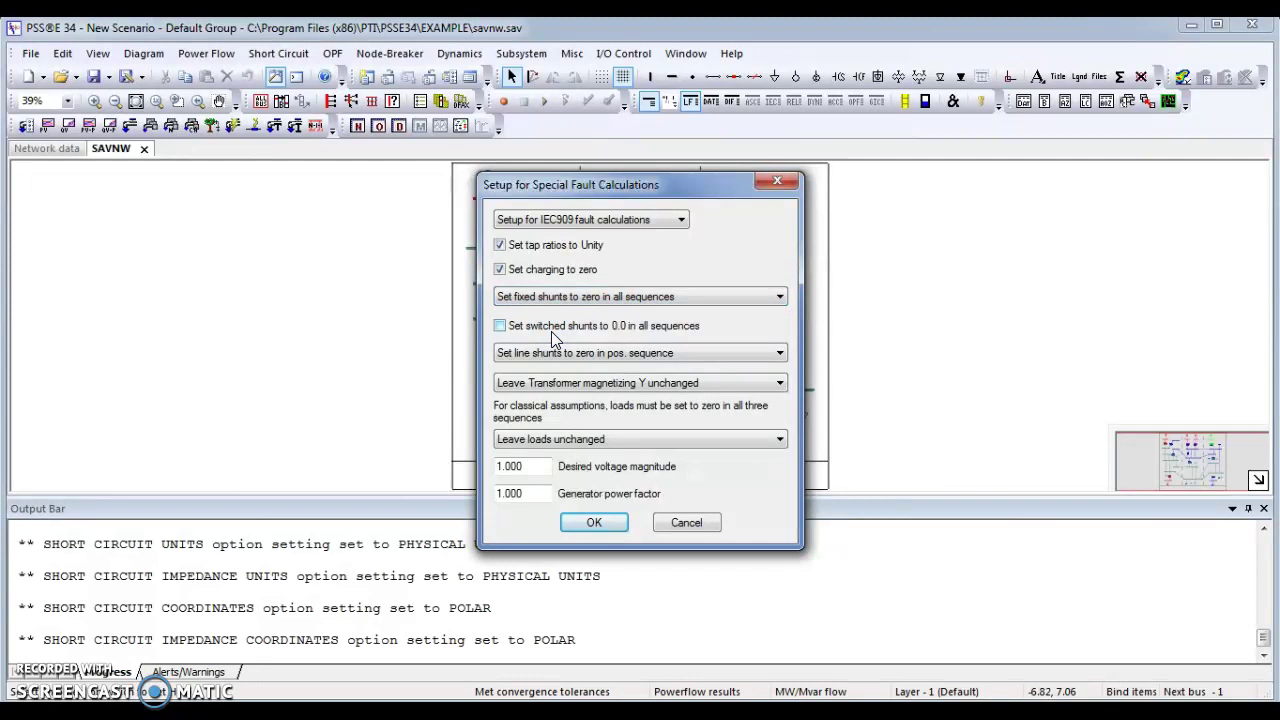
{"action": "left_click", "coordinate": [538, 336]}
{"action": "left_click", "coordinate": [536, 328]}
{"action": "left_click", "coordinate": [573, 357]}
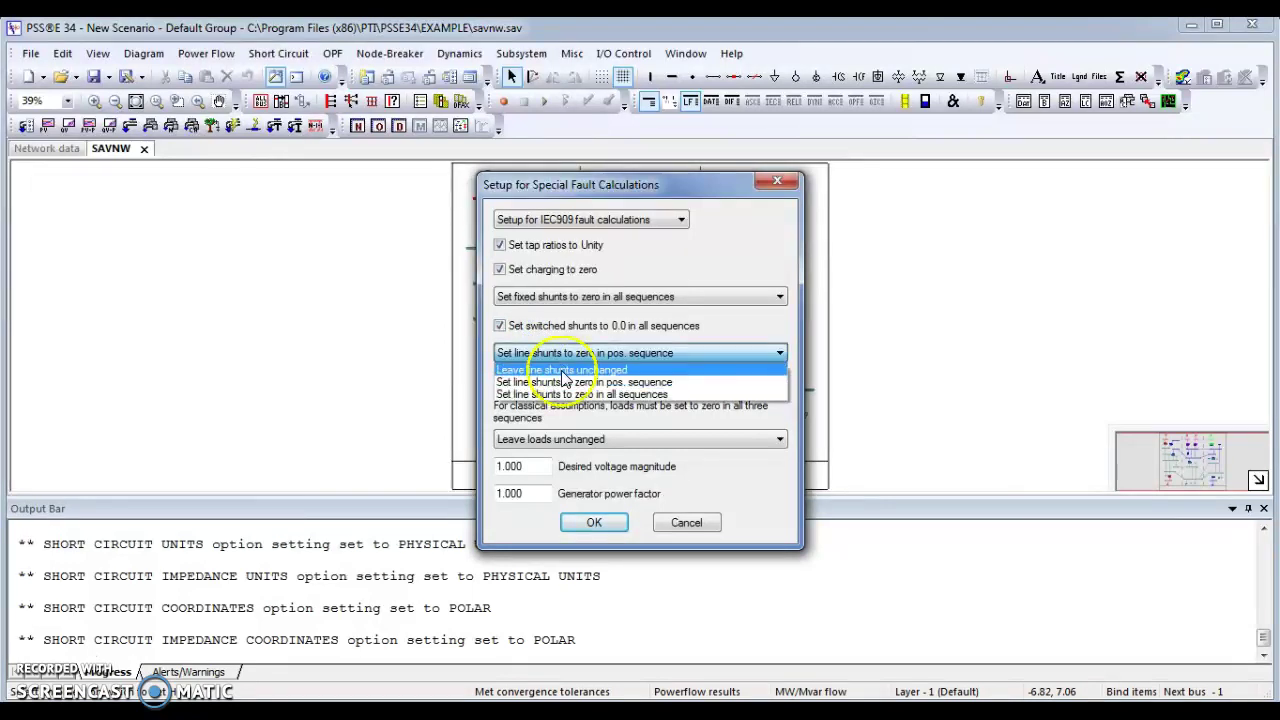
{"action": "left_click", "coordinate": [573, 394]}
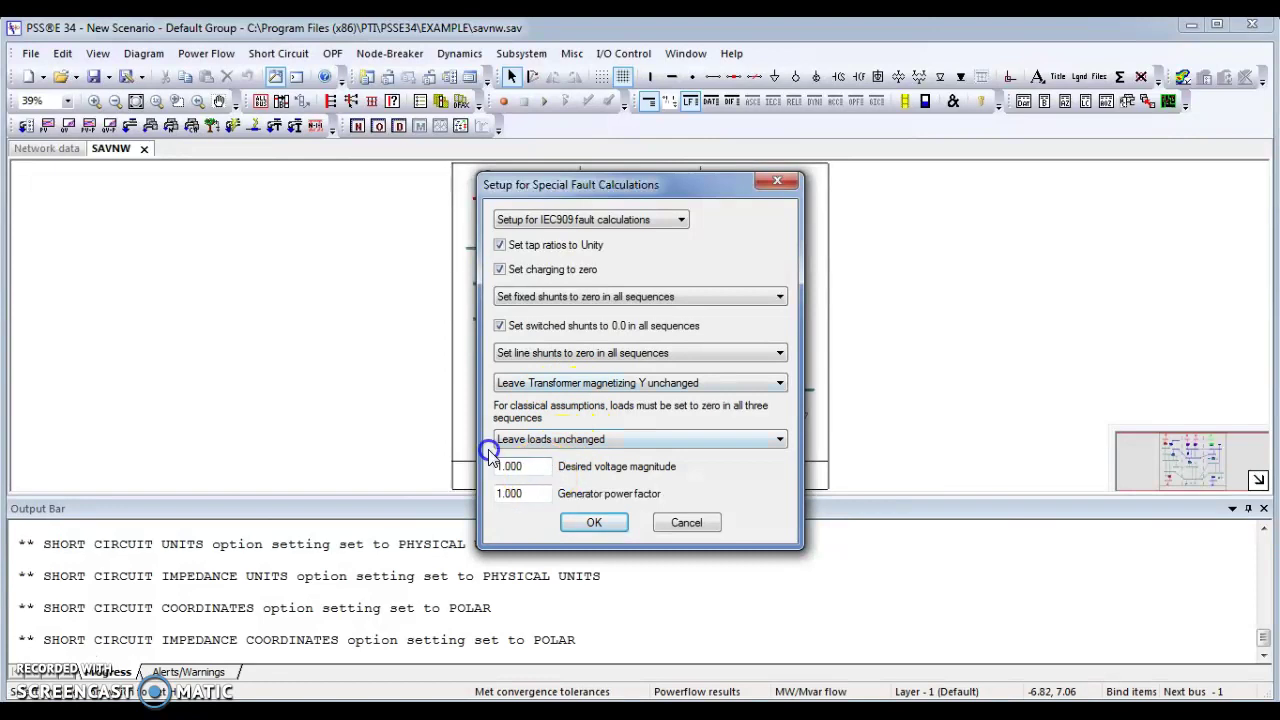
Set the desired voltage magnitude to 1.1 and apply the flat conditions
{"action": "left_click", "coordinate": [530, 465]}
{"action": "left_click_drag", "start_coordinate": [530, 465], "coordinate": [446, 451]}
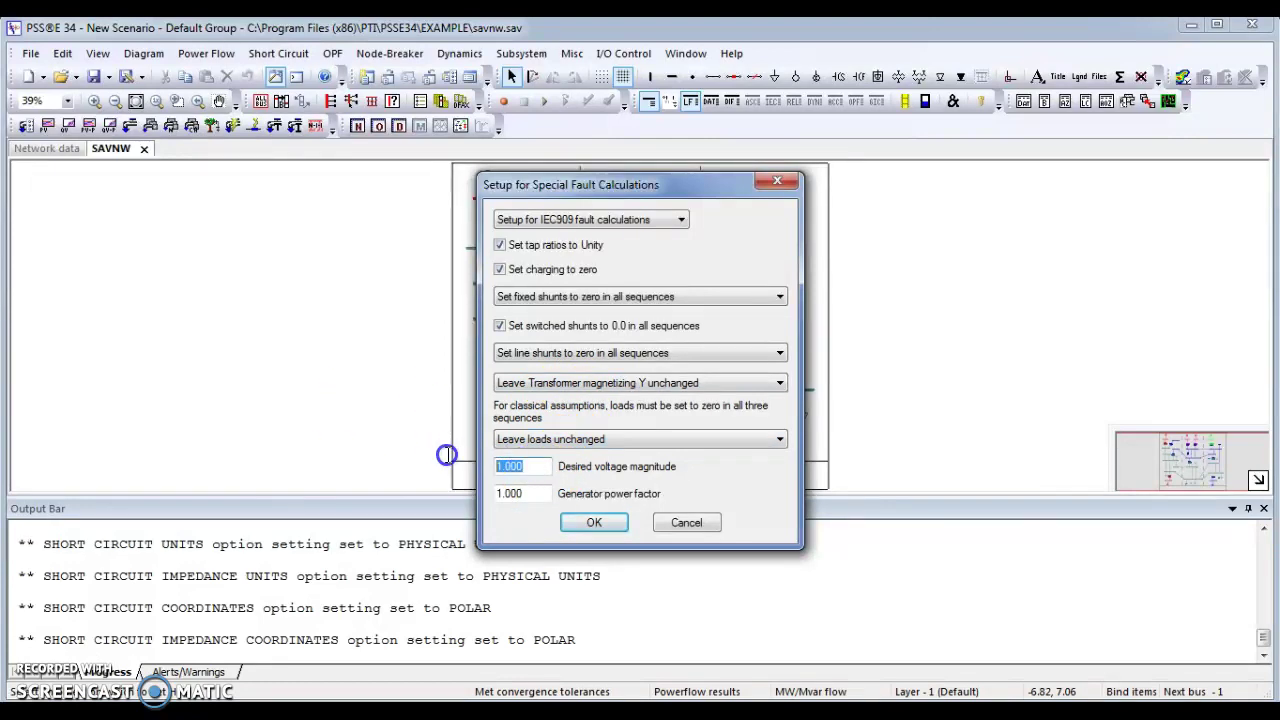
{"action": "type", "text": "1.1"}
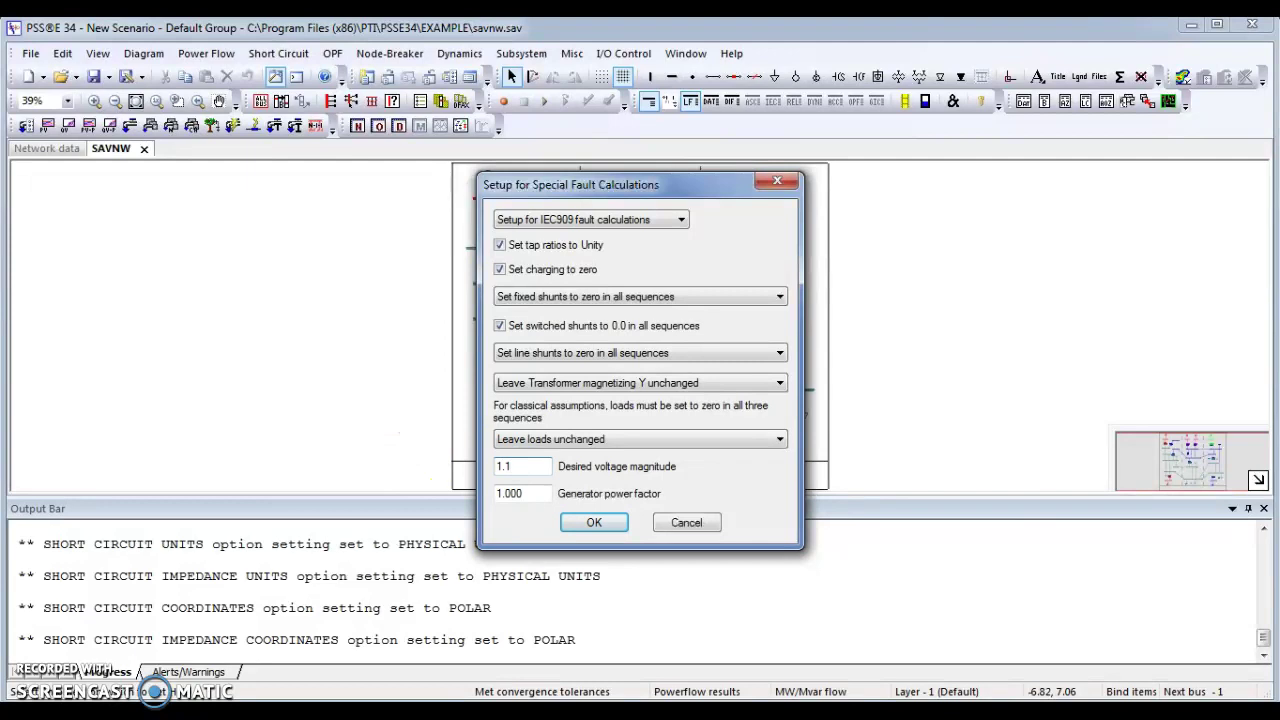
{"action": "left_click", "coordinate": [598, 523]}
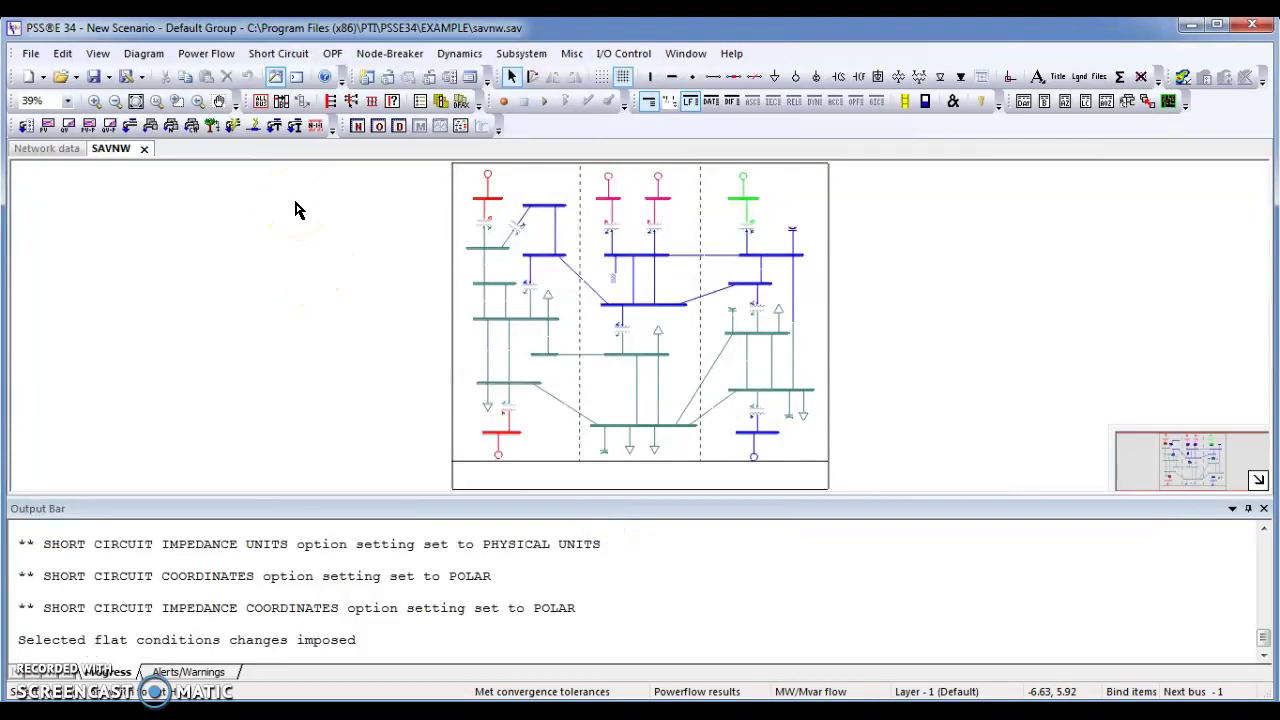
Open Automatic sequencing fault calculation (ASCC) from the Short Circuit menu
{"action": "left_click", "coordinate": [280, 54]}
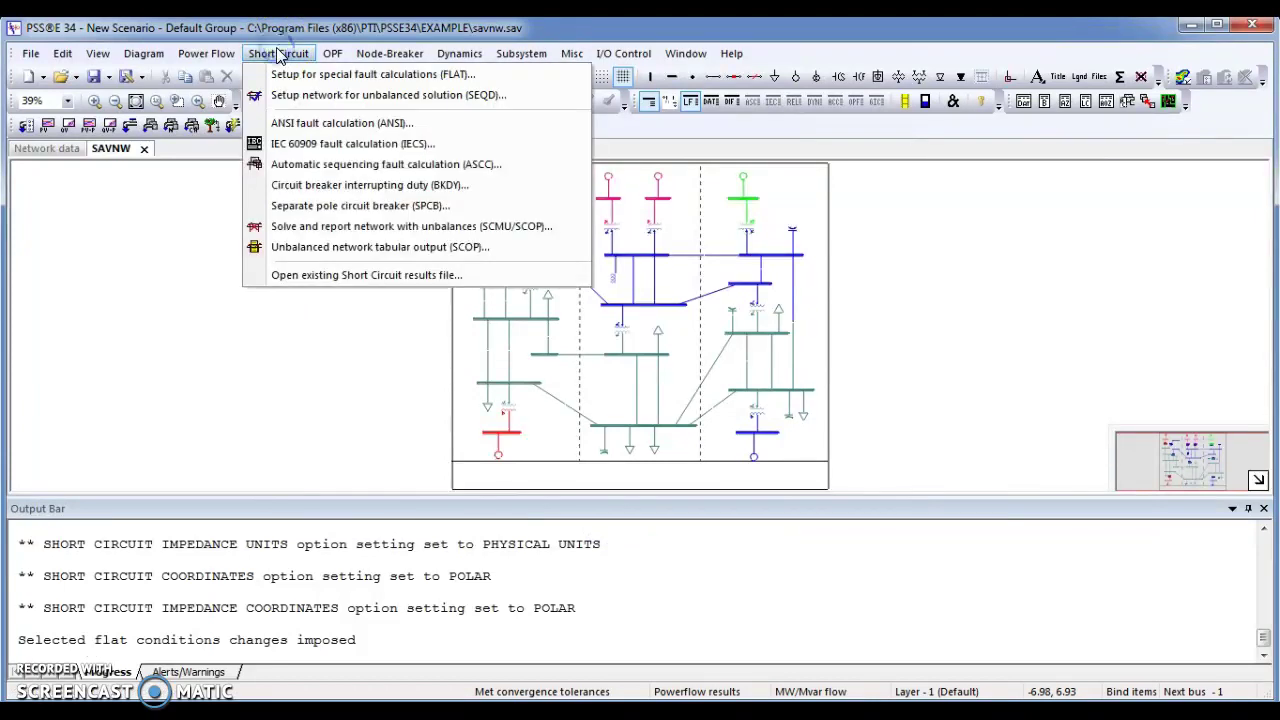
{"action": "left_click_drag", "start_coordinate": [282, 78], "coordinate": [300, 167]}
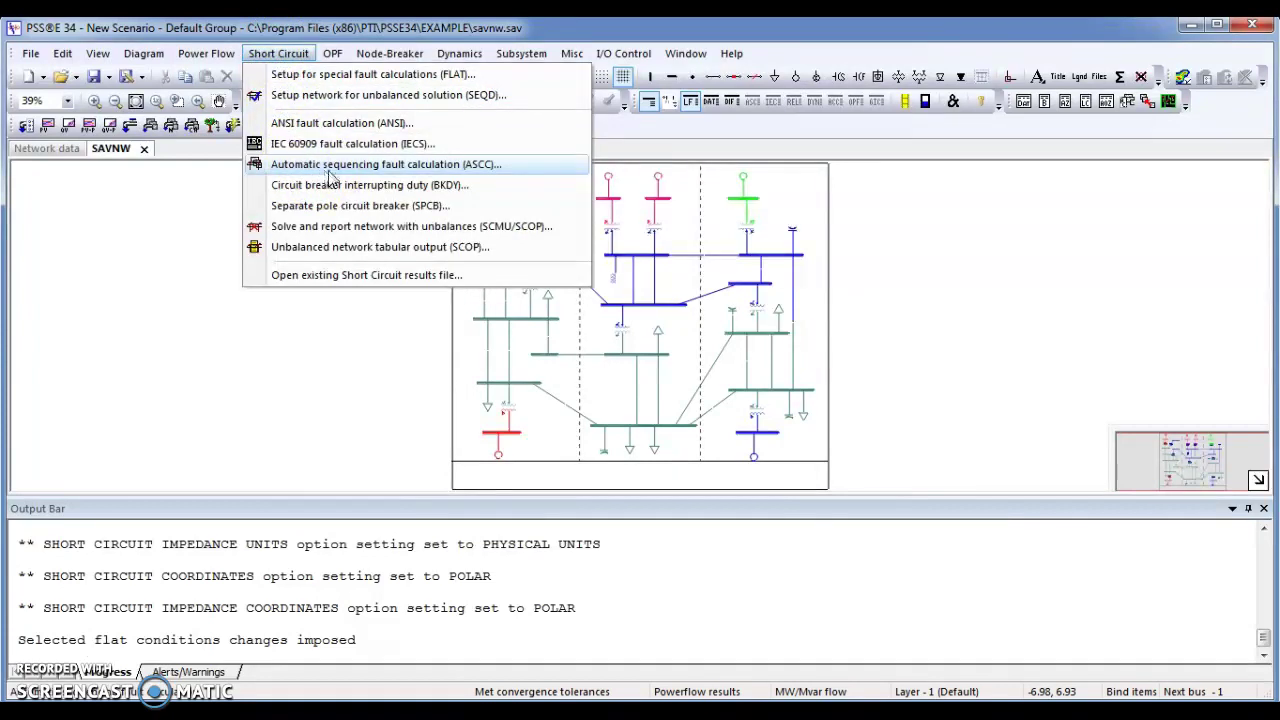
{"action": "left_click", "coordinate": [342, 172]}
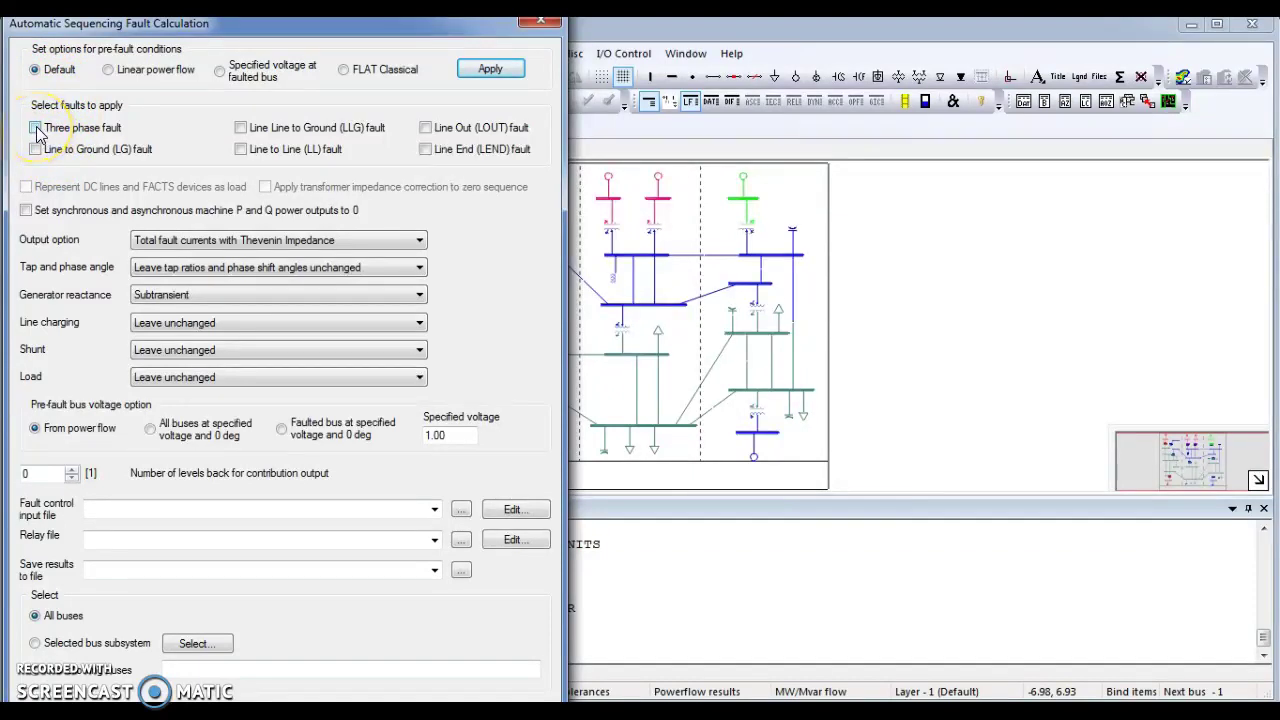
Select 3-phase, LG and LLG faults, zero machine P and Q, and report I'k contributions N levels away
{"action": "left_click", "coordinate": [37, 131]}
{"action": "left_click", "coordinate": [38, 153]}
{"action": "left_click", "coordinate": [241, 128]}
{"action": "left_click", "coordinate": [26, 211]}
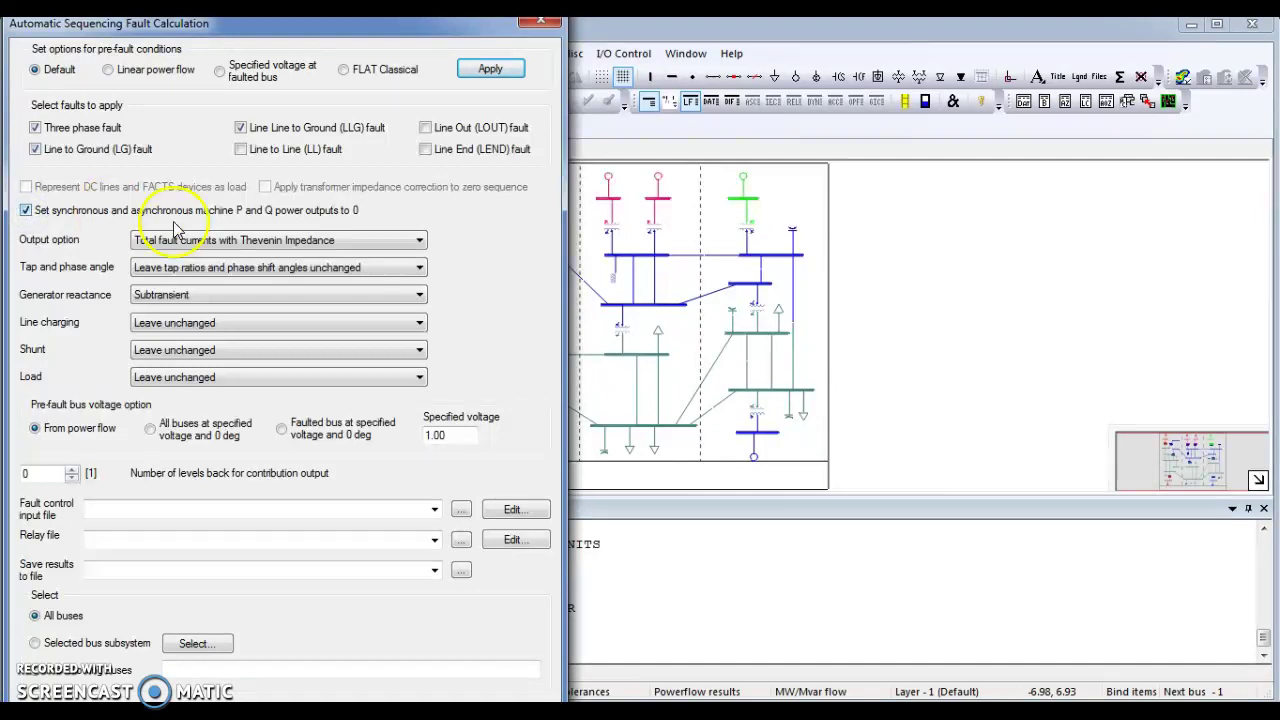
{"action": "left_click", "coordinate": [234, 242]}
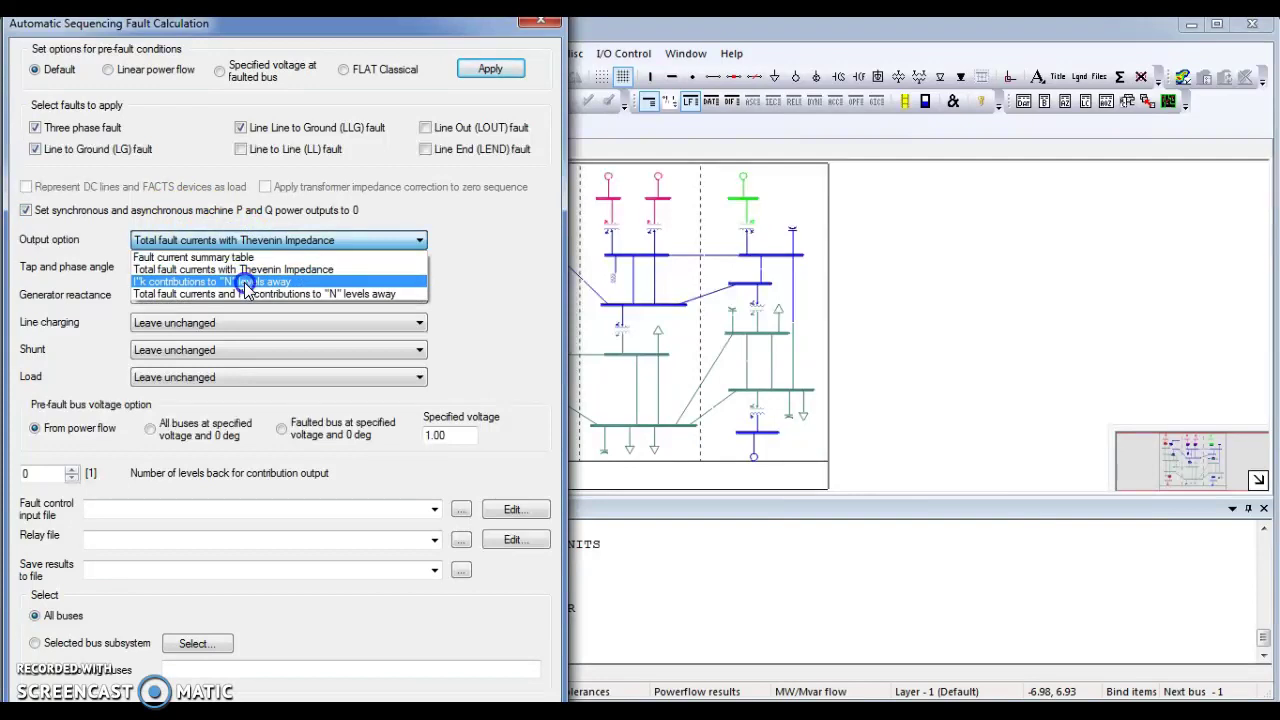
{"action": "left_click", "coordinate": [245, 284]}
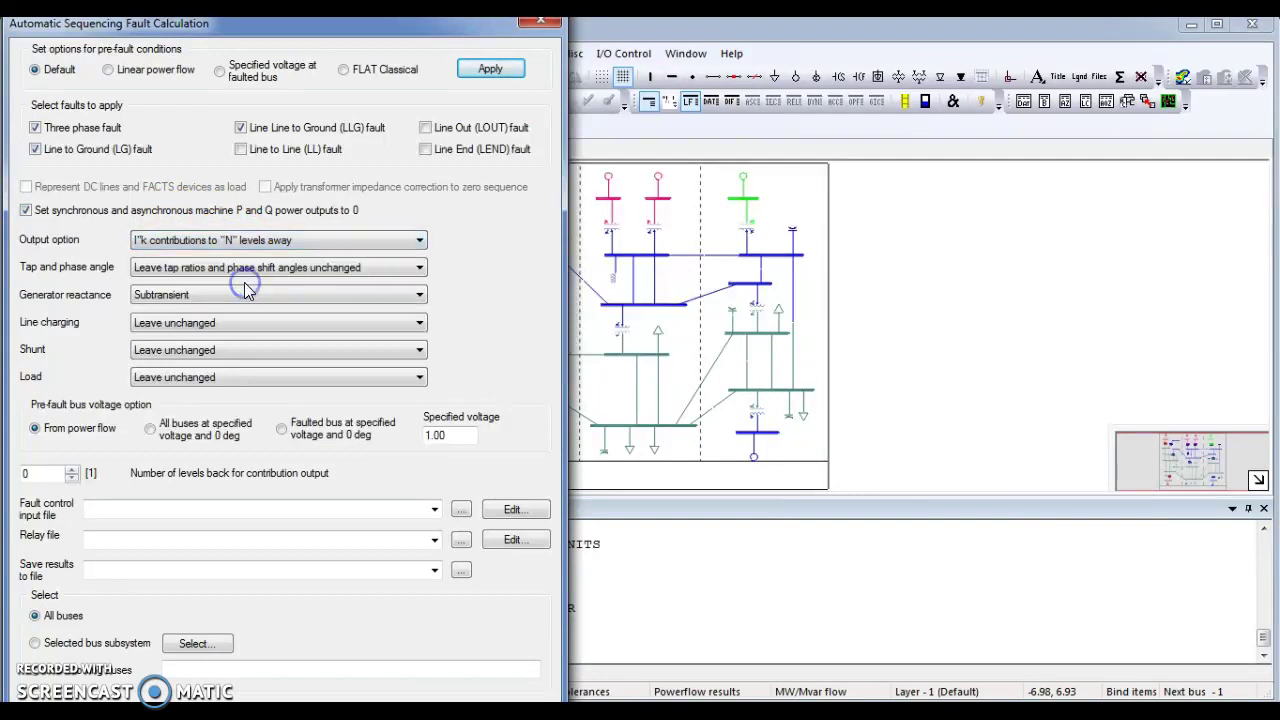
Set tap ratios to 1.0 pu with zero phase shift, and zero charging, shunts and loads in all sequences
{"action": "left_click", "coordinate": [297, 266]}
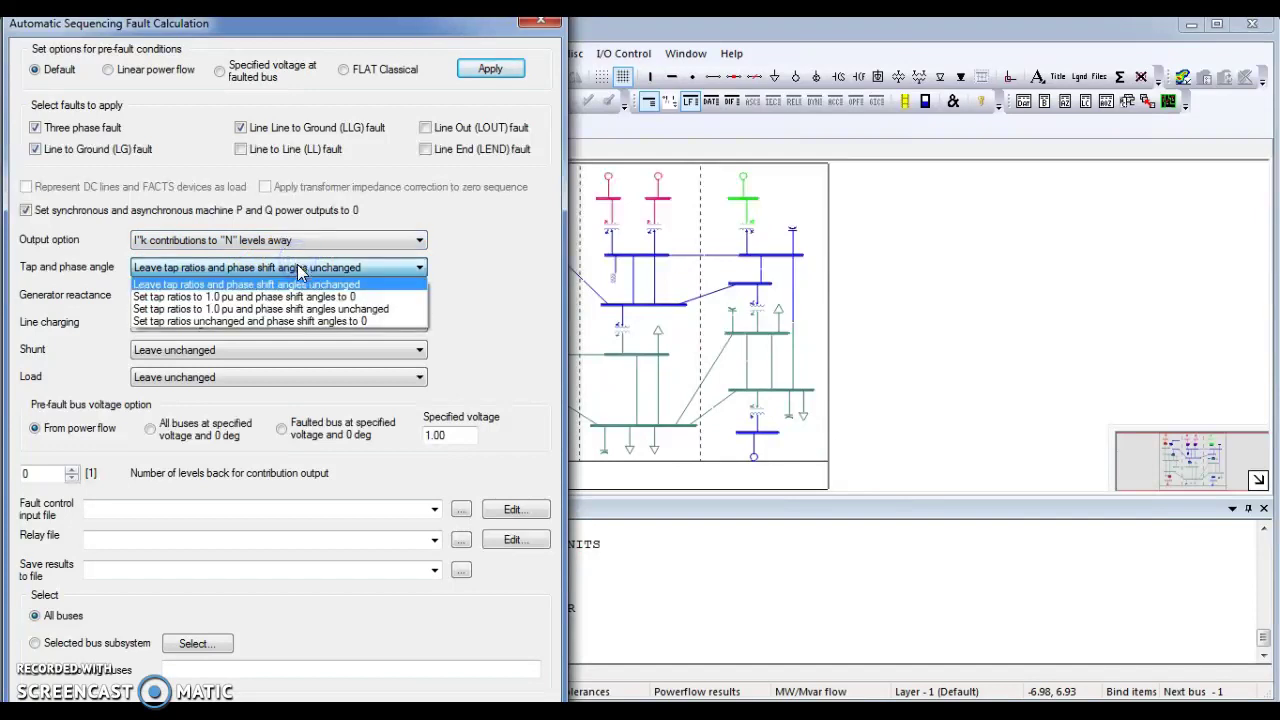
{"action": "left_click", "coordinate": [302, 296]}
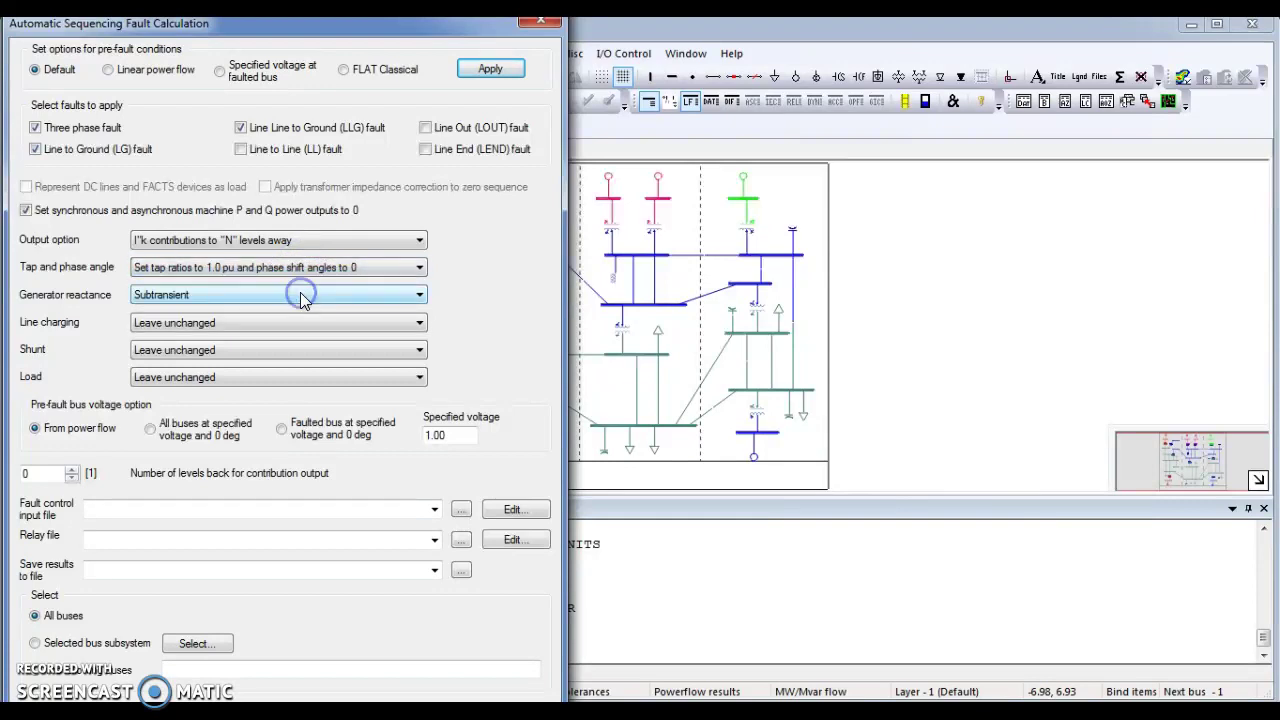
{"action": "left_click", "coordinate": [211, 316]}
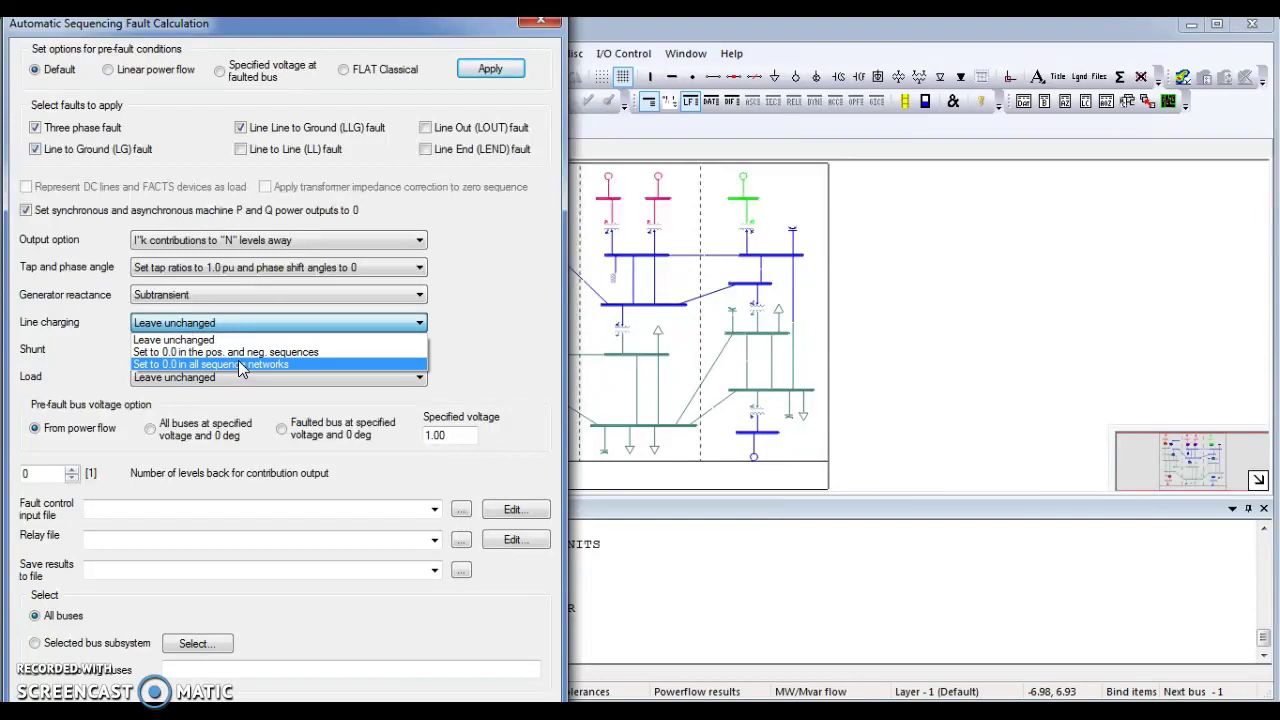
{"action": "left_click", "coordinate": [240, 366]}
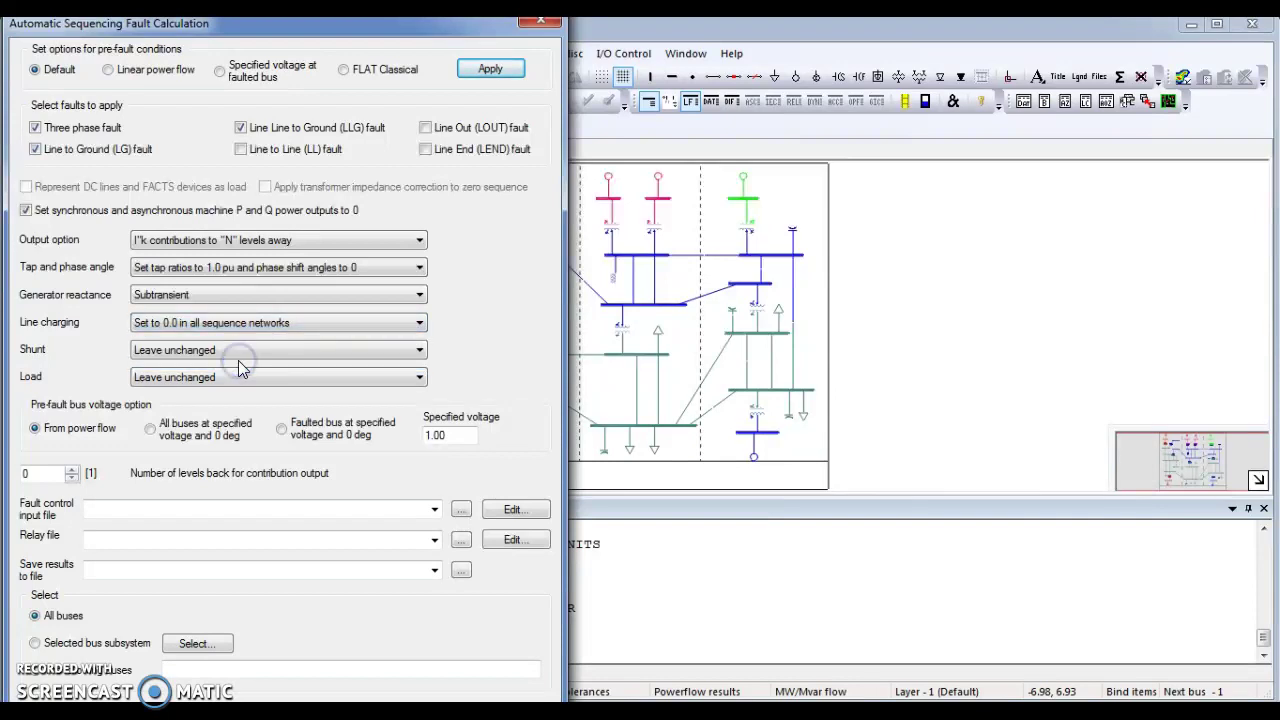
{"action": "left_click", "coordinate": [260, 352]}
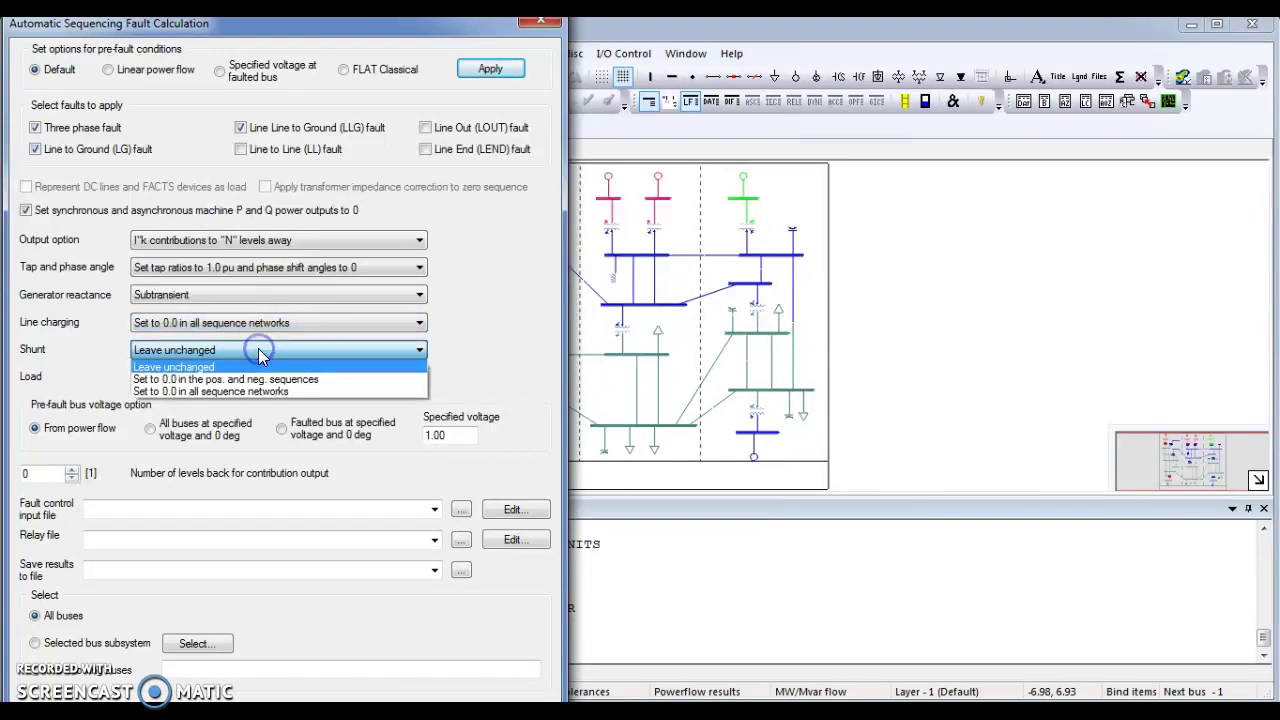
{"action": "left_click", "coordinate": [218, 398]}
{"action": "left_click", "coordinate": [177, 377]}
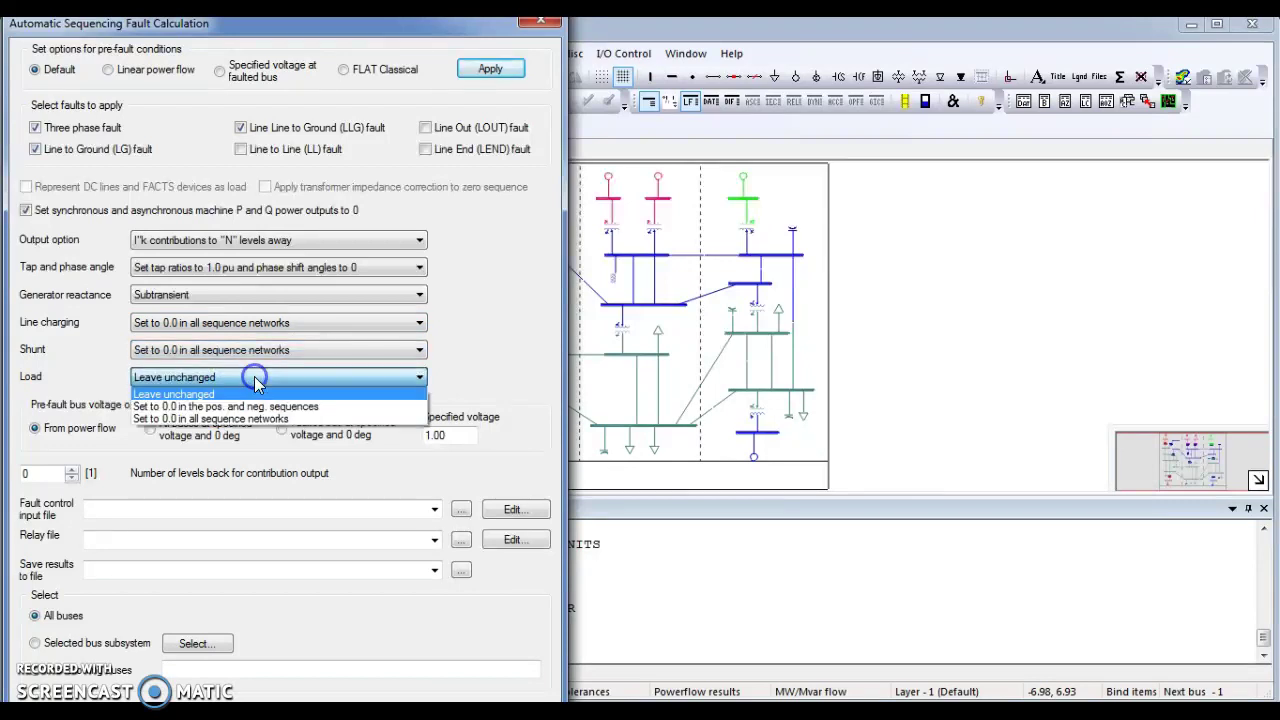
{"action": "left_click", "coordinate": [197, 420]}
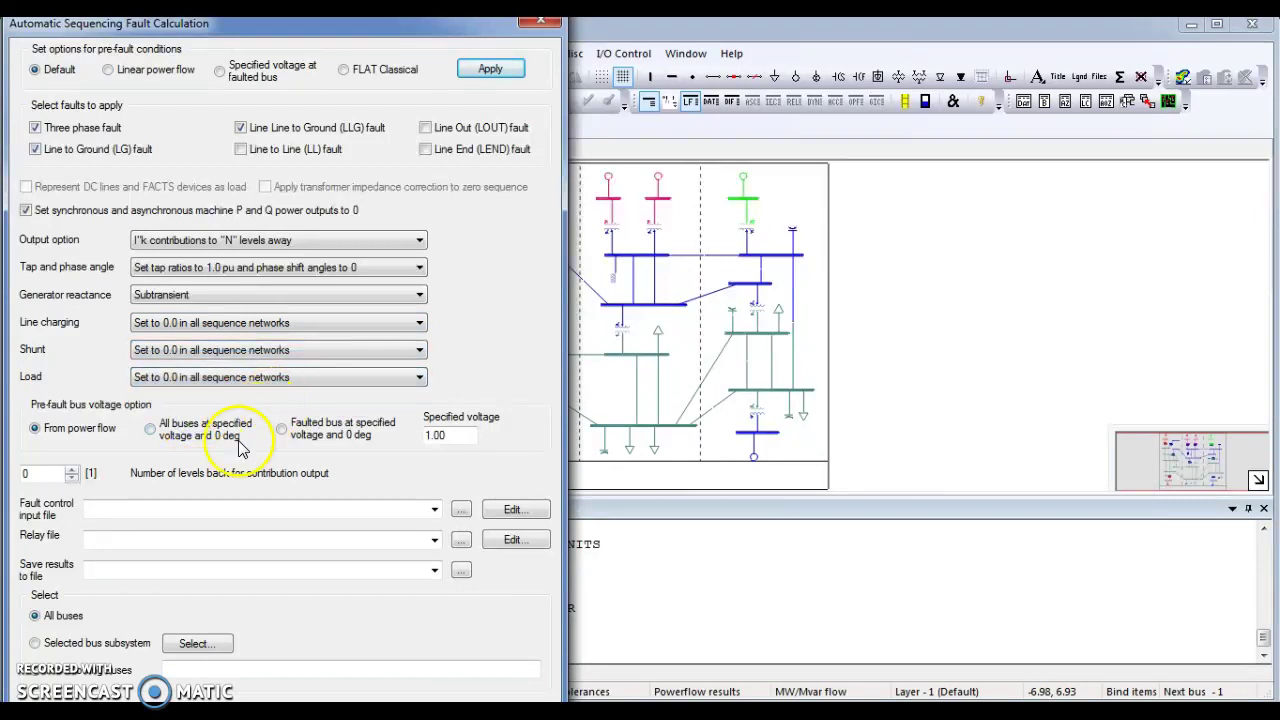
{"action": "left_click", "coordinate": [475, 432]}
Change the specified pre-fault voltage from 1.00 to 1.1 and run the ASCC calculation
{"action": "double_click", "coordinate": [475, 432]}
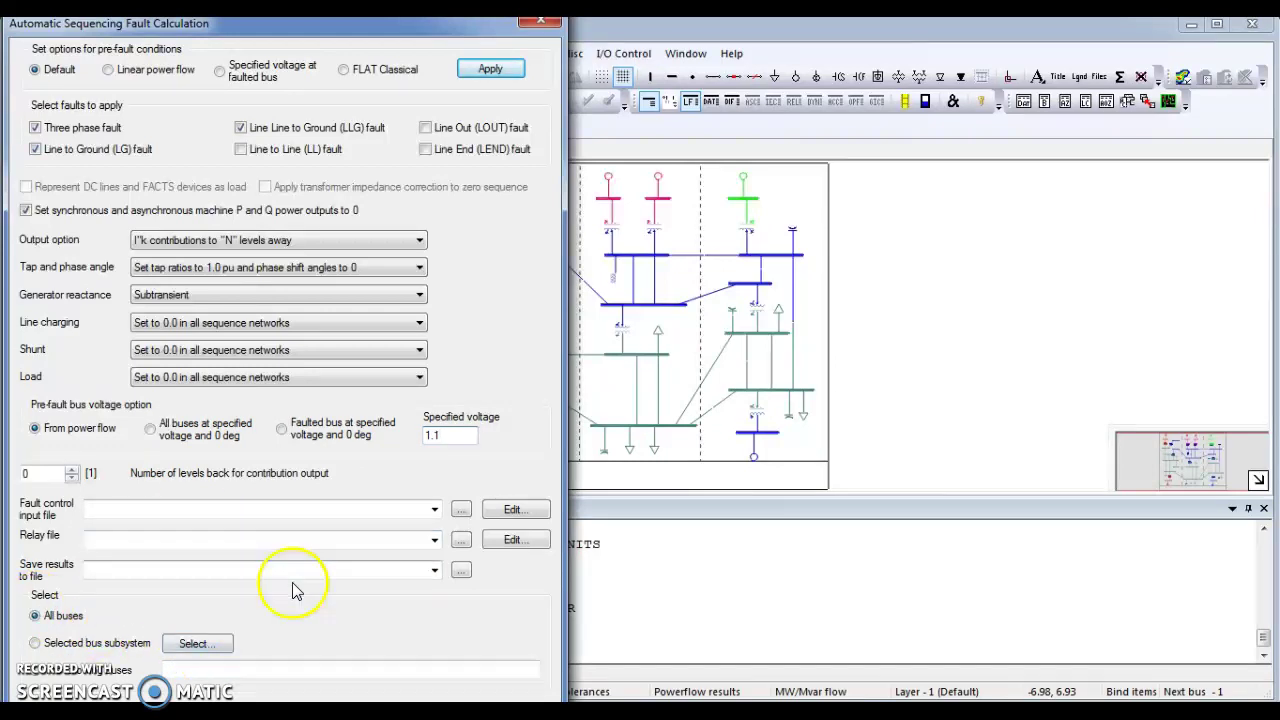
{"action": "left_click", "coordinate": [197, 666]}
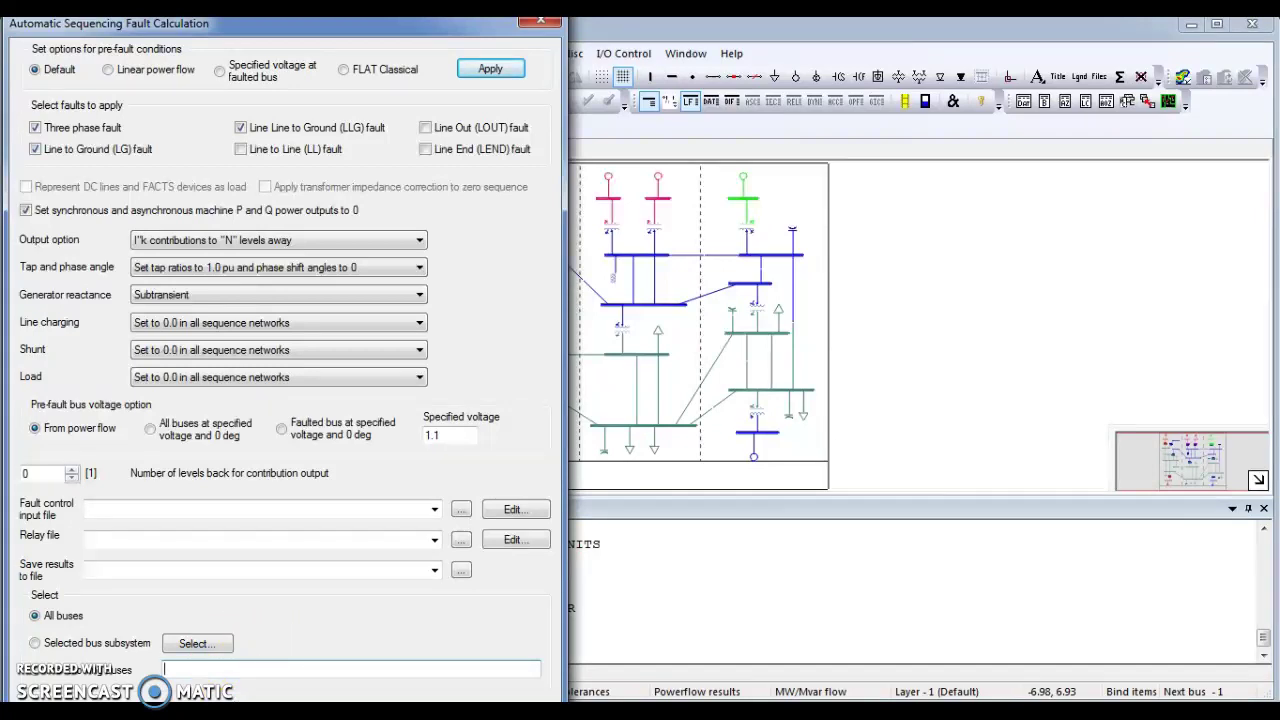
{"action": "key", "text": "Return"}
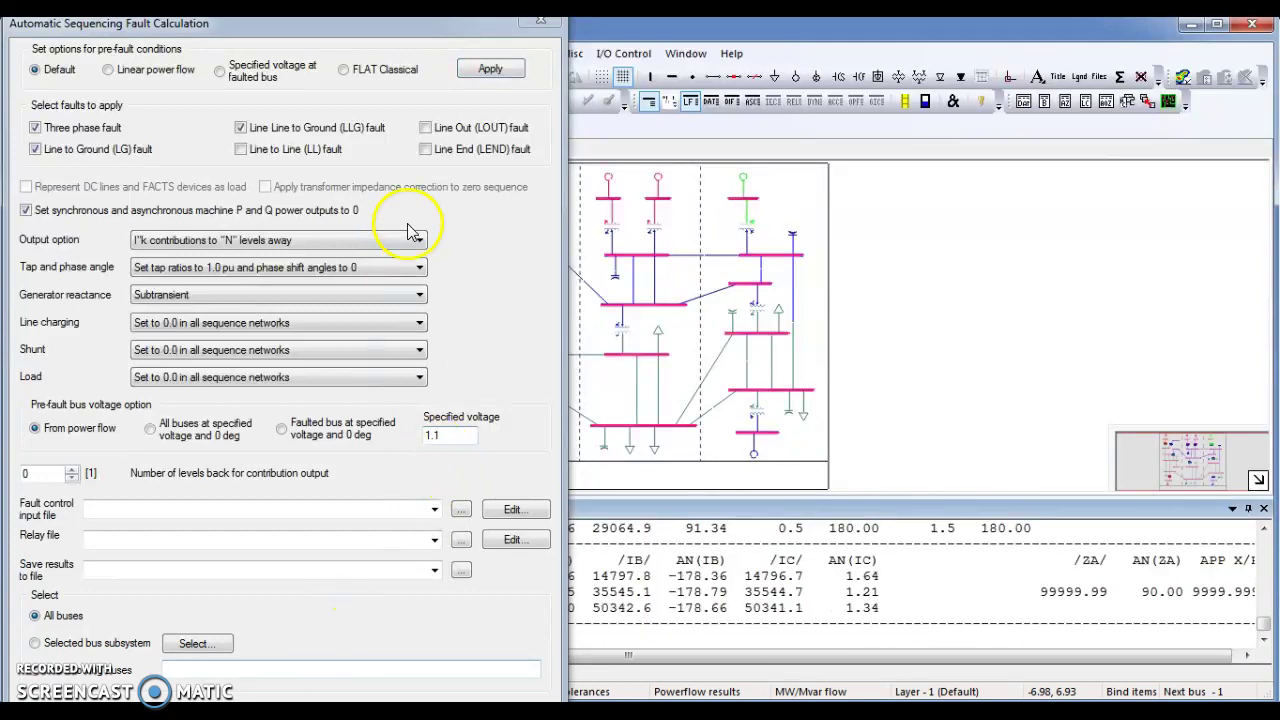
Close the ASCC dialog and review the fault results for buses 3011 and 3018 in the enlarged Output Bar
{"action": "left_click", "coordinate": [540, 24]}
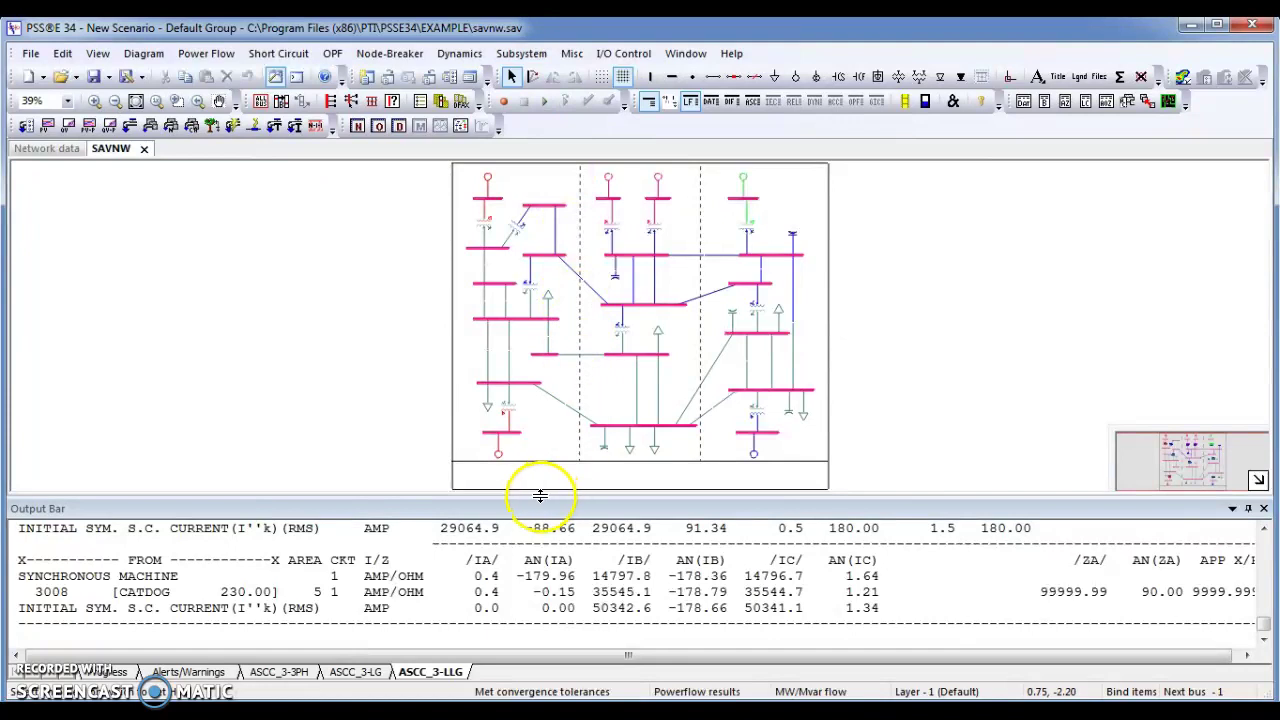
{"action": "left_click_drag", "start_coordinate": [537, 491], "coordinate": [537, 323]}
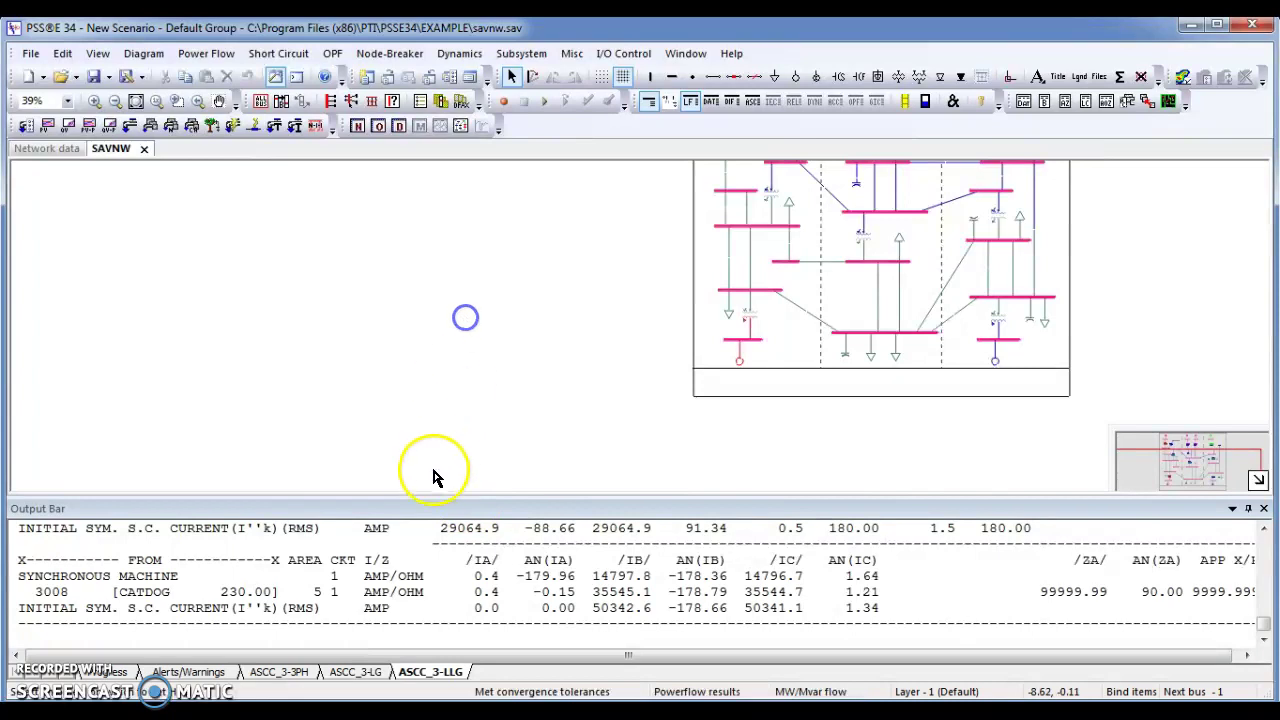
{"action": "left_click_drag", "start_coordinate": [416, 497], "coordinate": [409, 309]}
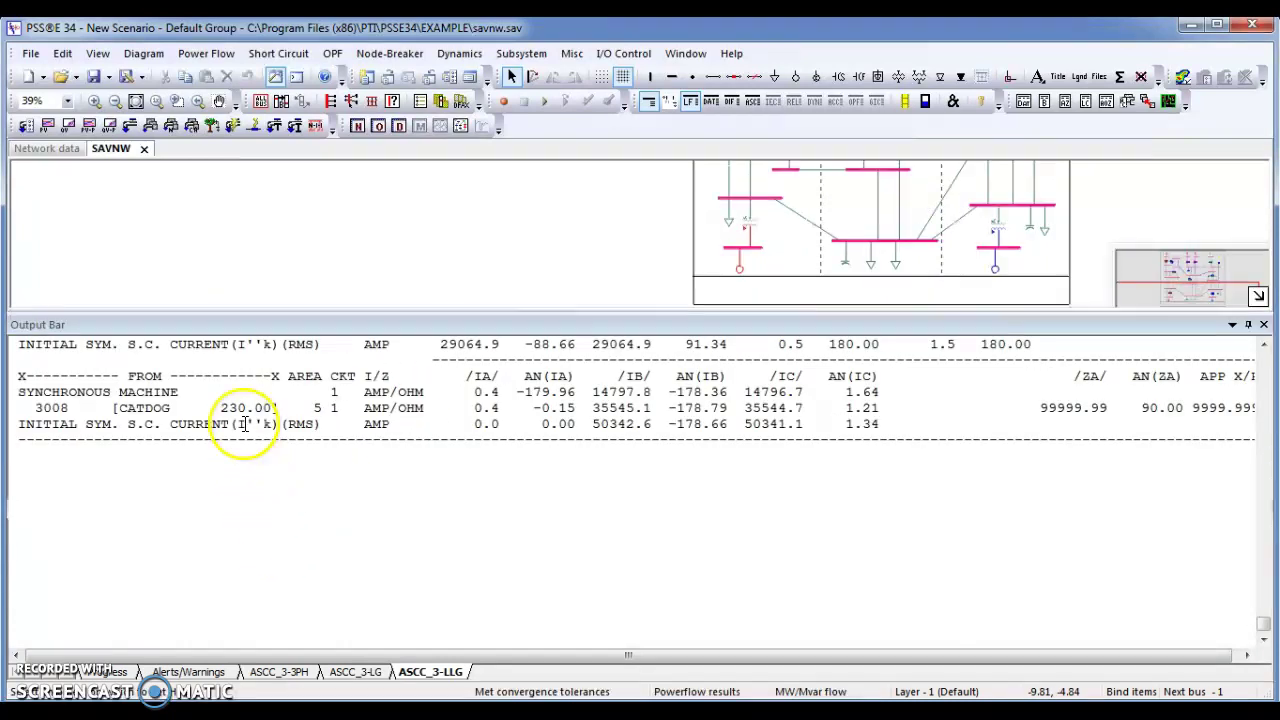
{"action": "left_click", "coordinate": [244, 424]}
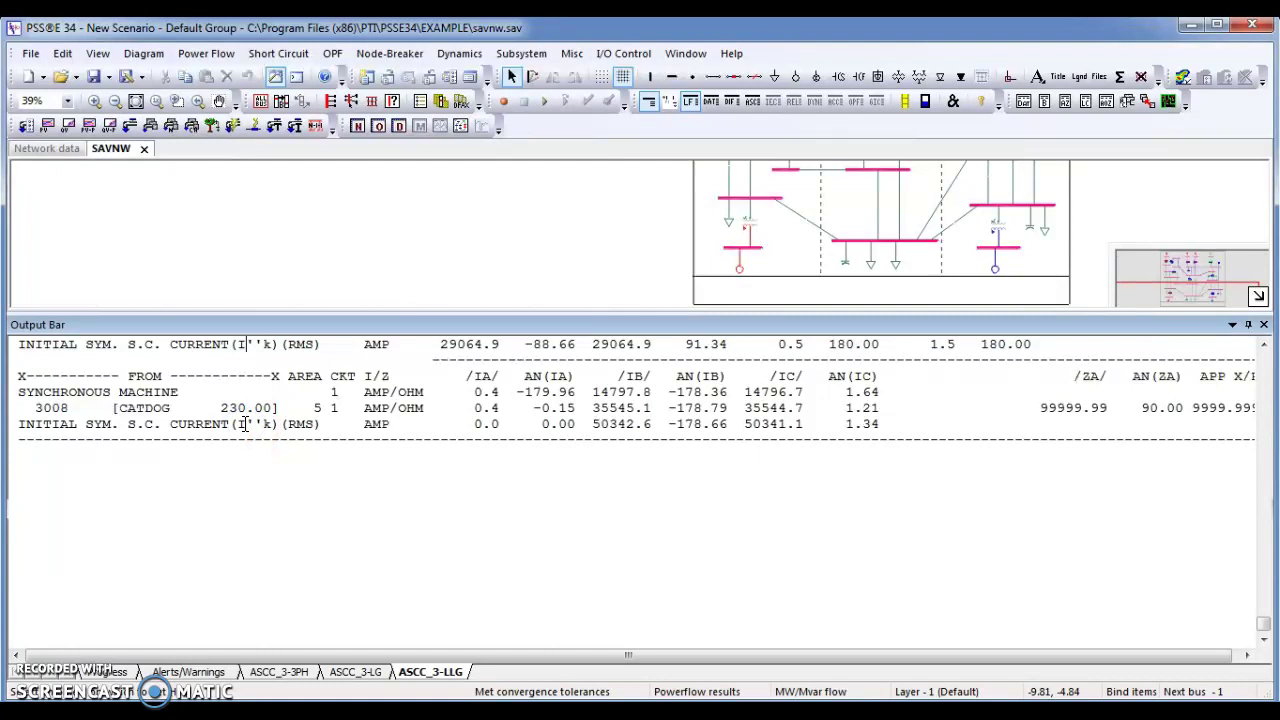
{"action": "key", "text": "Up"}
{"action": "key", "text": "Up"}
{"action": "key", "text": "Up"}
{"action": "key", "text": "Up"}
{"action": "key", "text": "Up"}
{"action": "key", "text": "Up"}
{"action": "key", "text": "Up"}
{"action": "key", "text": "Up"}
{"action": "key", "text": "Up"}
{"action": "key", "text": "Up"}
{"action": "key", "text": "Up"}
{"action": "key", "text": "Up"}
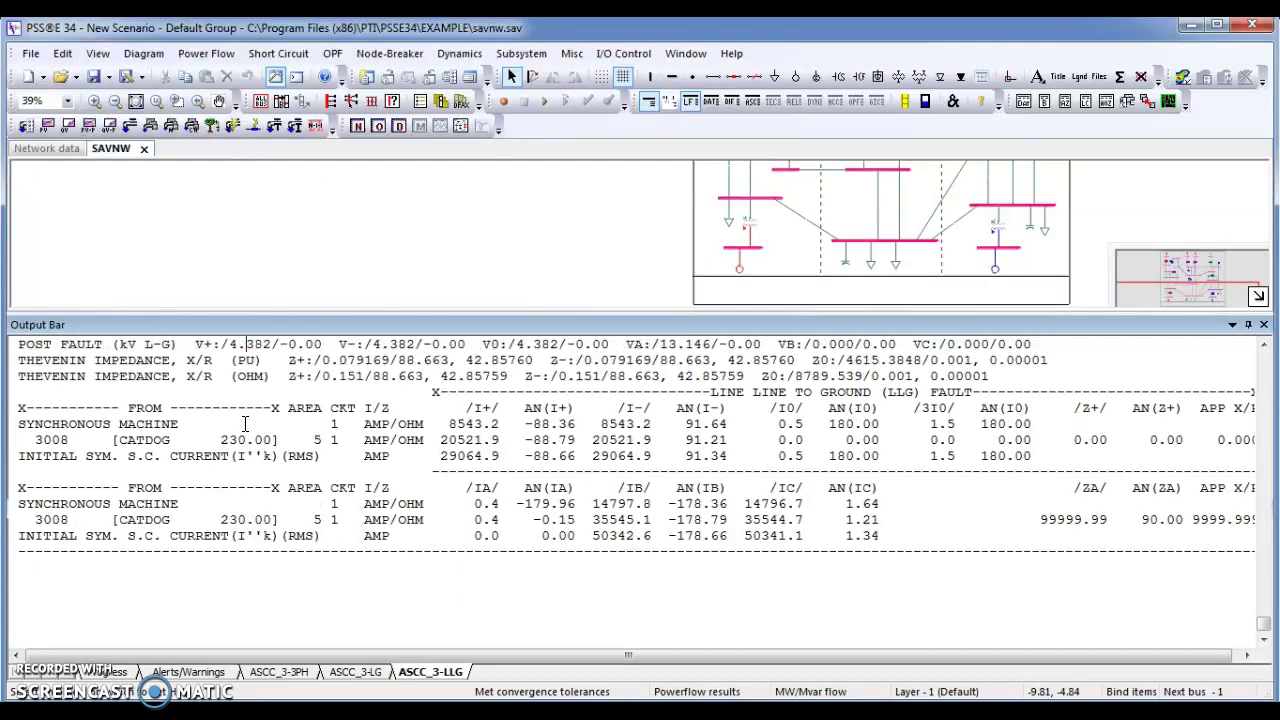
{"action": "key", "text": "Up"}
{"action": "key", "text": "Up"}
{"action": "key", "text": "Up"}
{"action": "key", "text": "Up"}
{"action": "key", "text": "Up"}
{"action": "key", "text": "Up"}
{"action": "key", "text": "Up"}
{"action": "key", "text": "Up"}
{"action": "key", "text": "Up"}
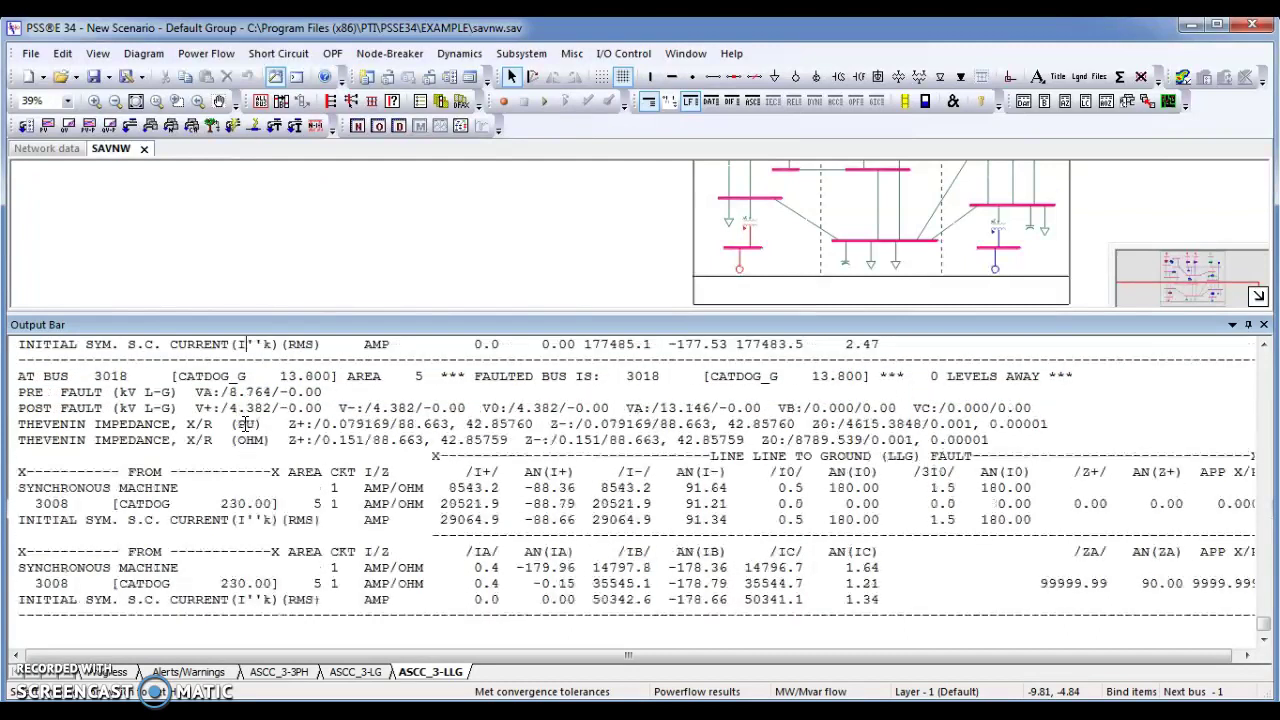
{"action": "key", "text": "Up"}
{"action": "key", "text": "Up"}
{"action": "key", "text": "Up"}
{"action": "key", "text": "Up"}
{"action": "key", "text": "Up"}
{"action": "key", "text": "Up"}
{"action": "key", "text": "Up"}
{"action": "key", "text": "Up"}
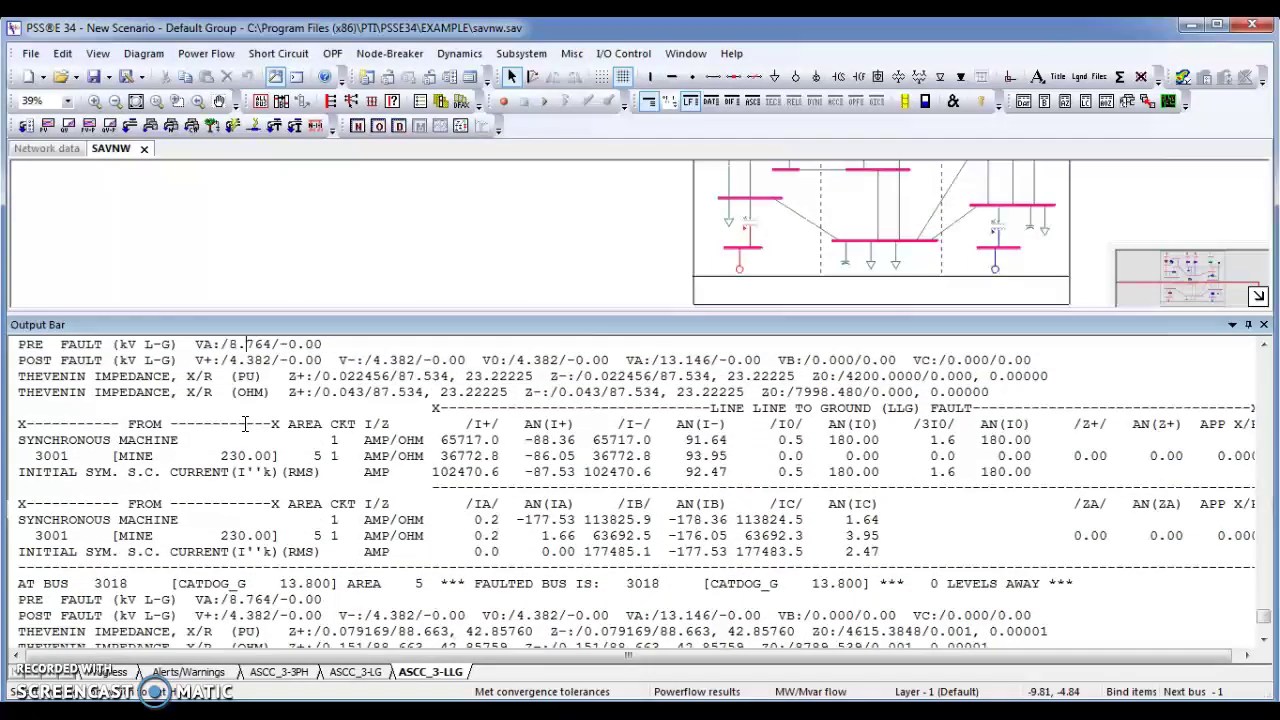
{"action": "key", "text": "Up"}
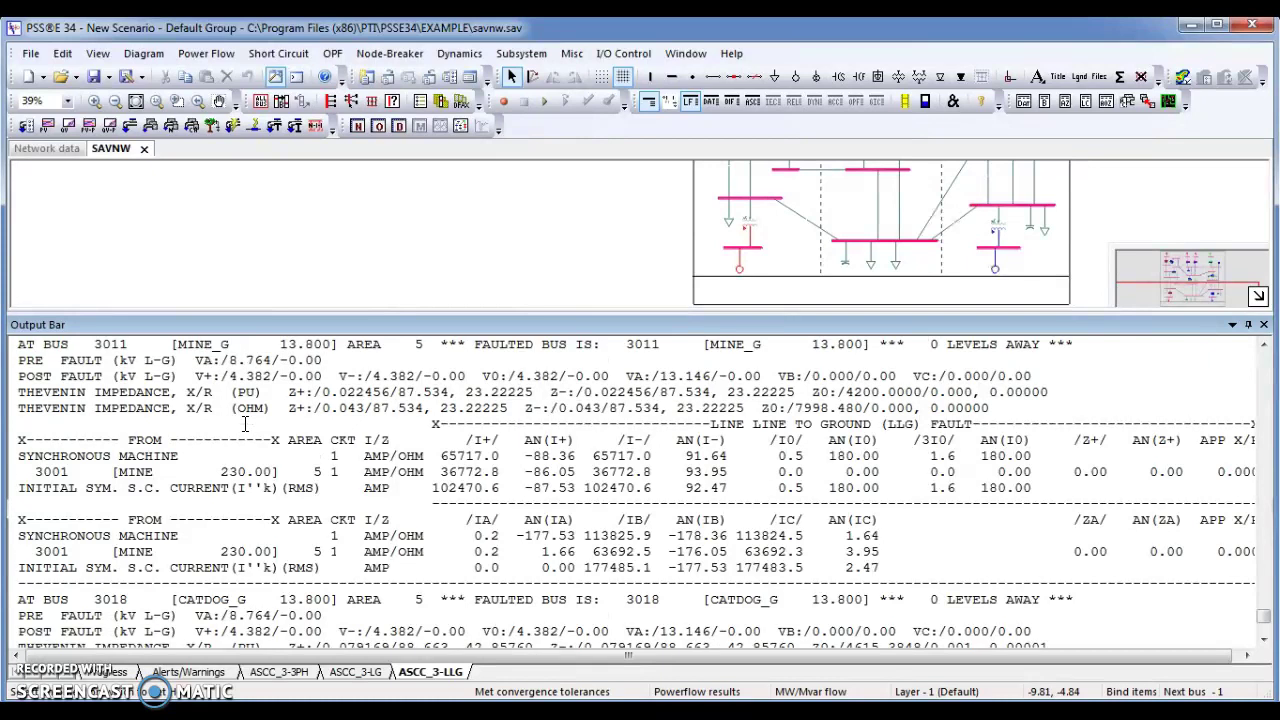
{"action": "key", "text": "Up"}
{"action": "key", "text": "Up"}
{"action": "key", "text": "Up"}
{"action": "key", "text": "Up"}
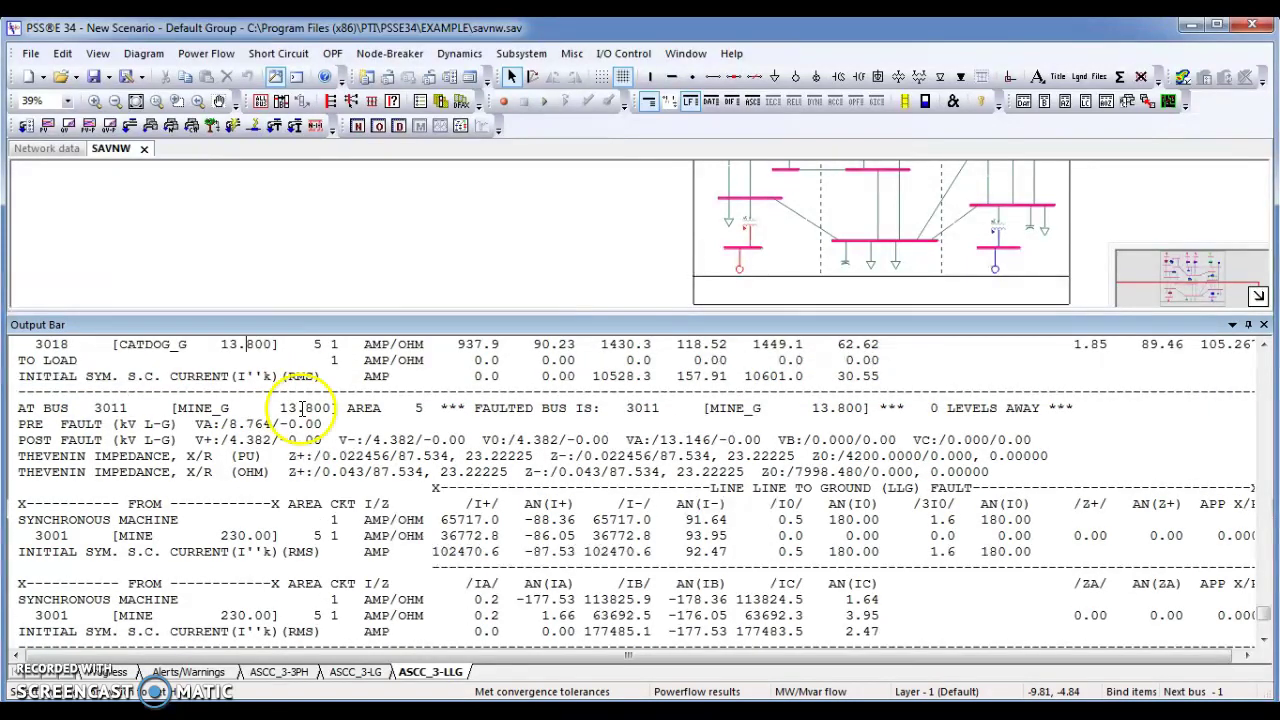
{"action": "left_click_drag", "start_coordinate": [466, 311], "coordinate": [468, 588]}
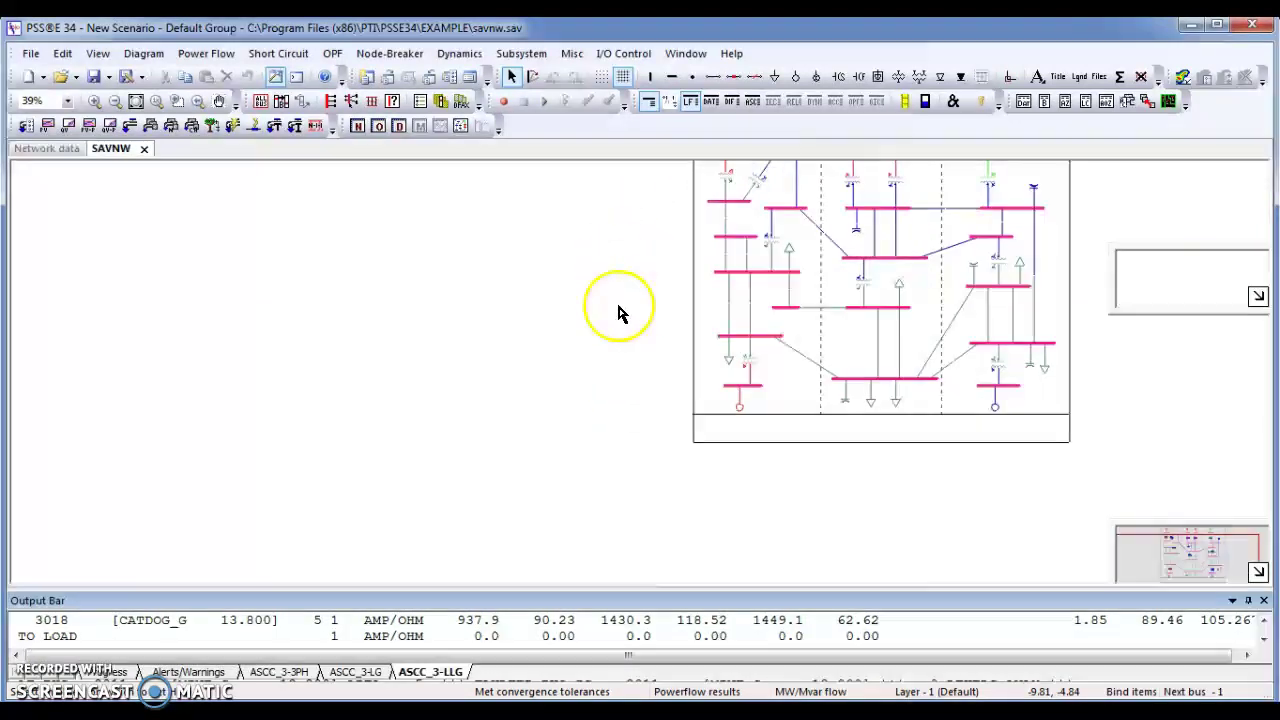
Annotate the savnw diagram with ASCC fault currents for bus faults only
{"action": "left_click_drag", "start_coordinate": [618, 313], "coordinate": [429, 426]}
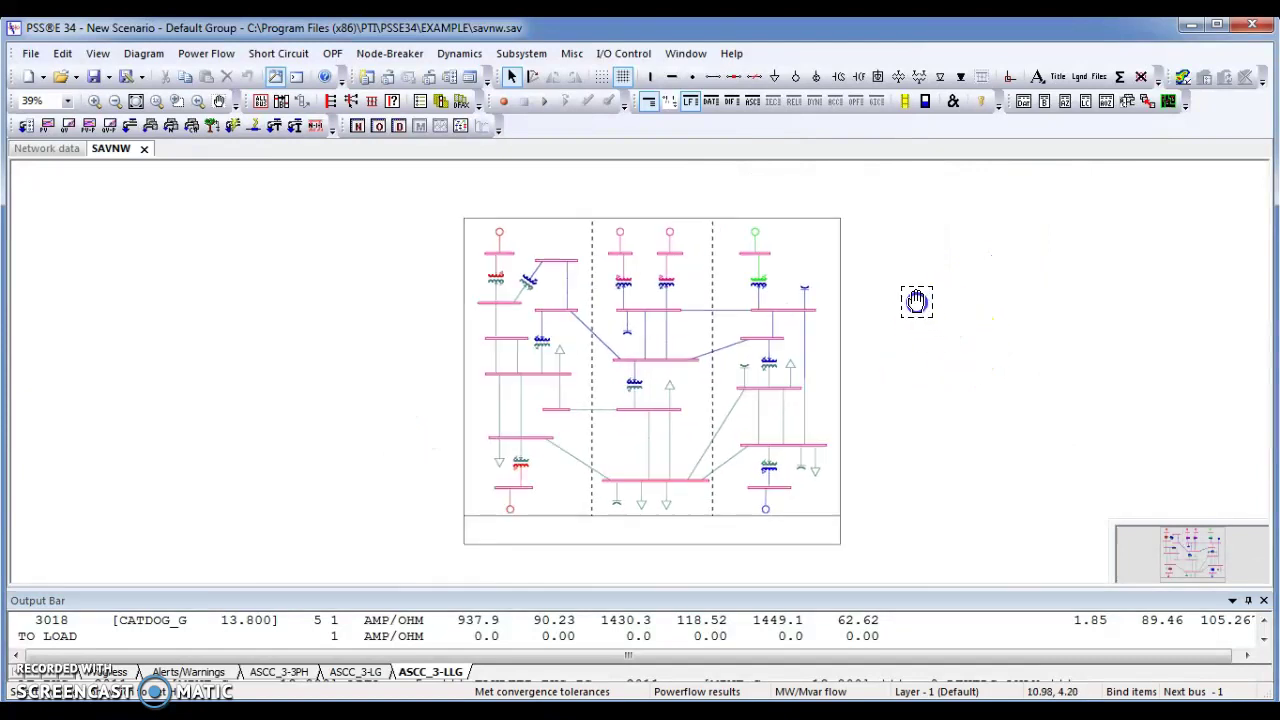
{"action": "left_click_drag", "start_coordinate": [917, 302], "coordinate": [871, 266]}
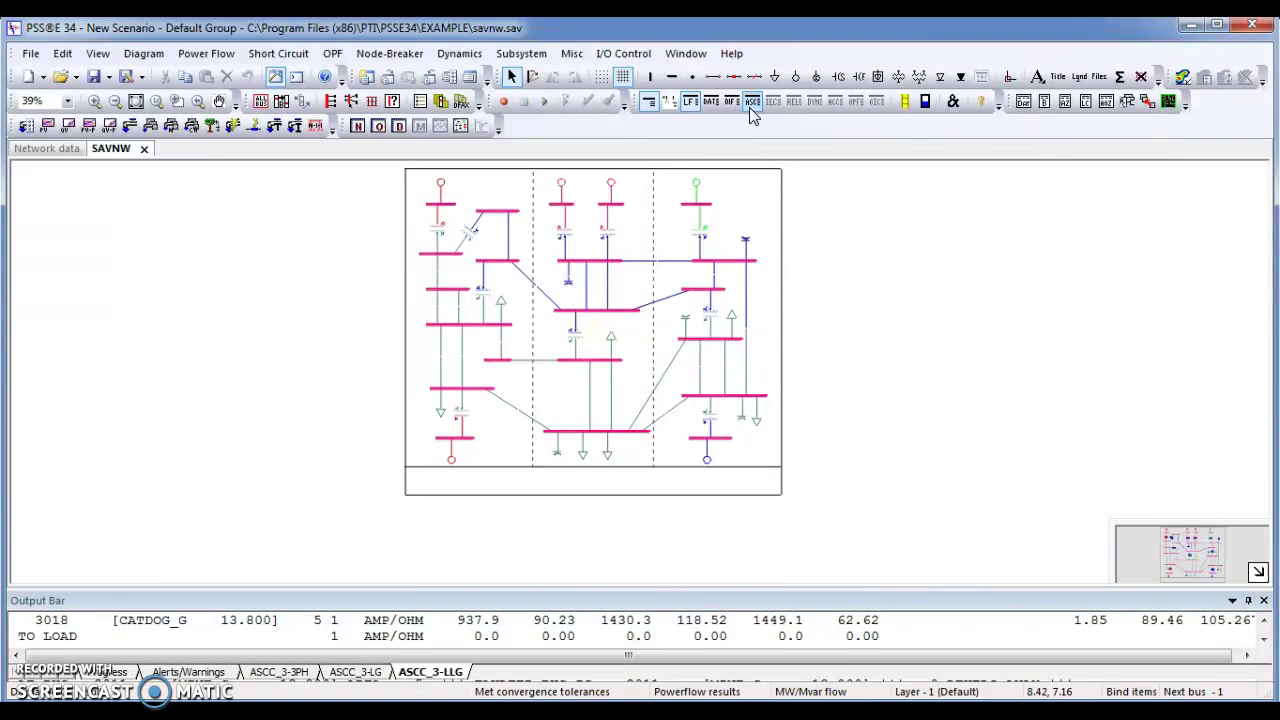
{"action": "left_click", "coordinate": [750, 105]}
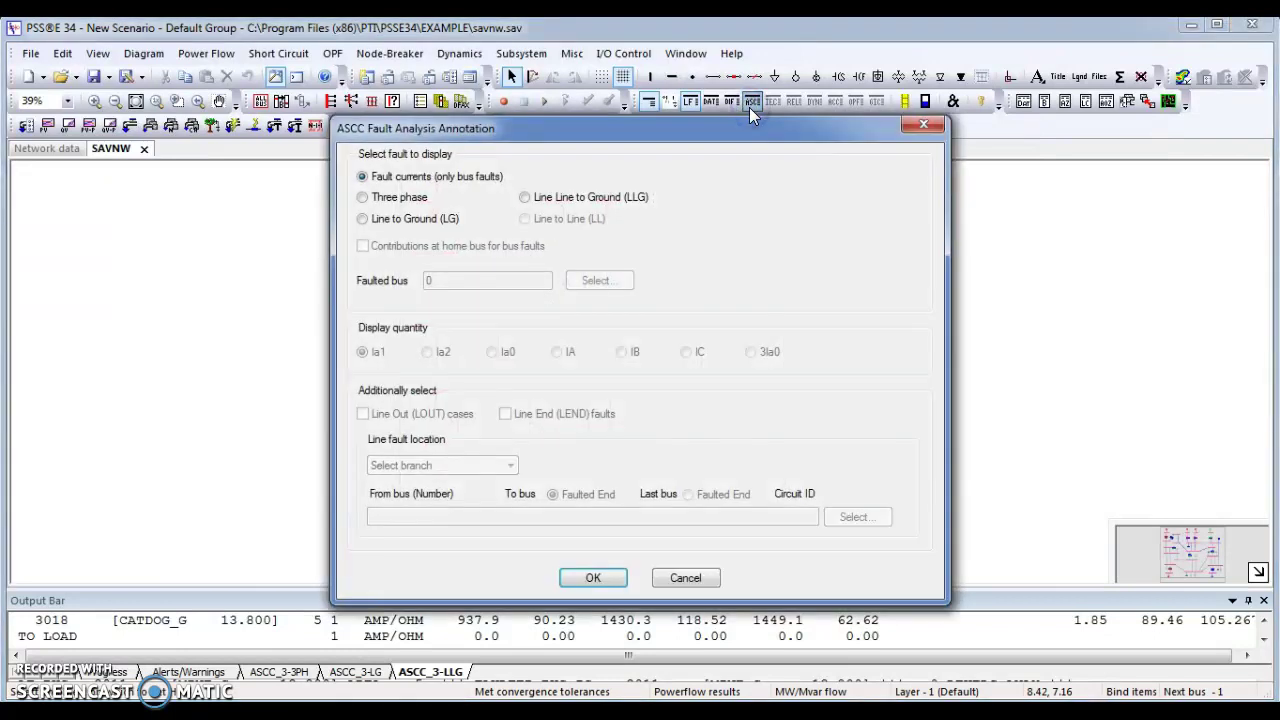
{"action": "left_click", "coordinate": [588, 579]}
{"action": "left_click", "coordinate": [879, 378]}
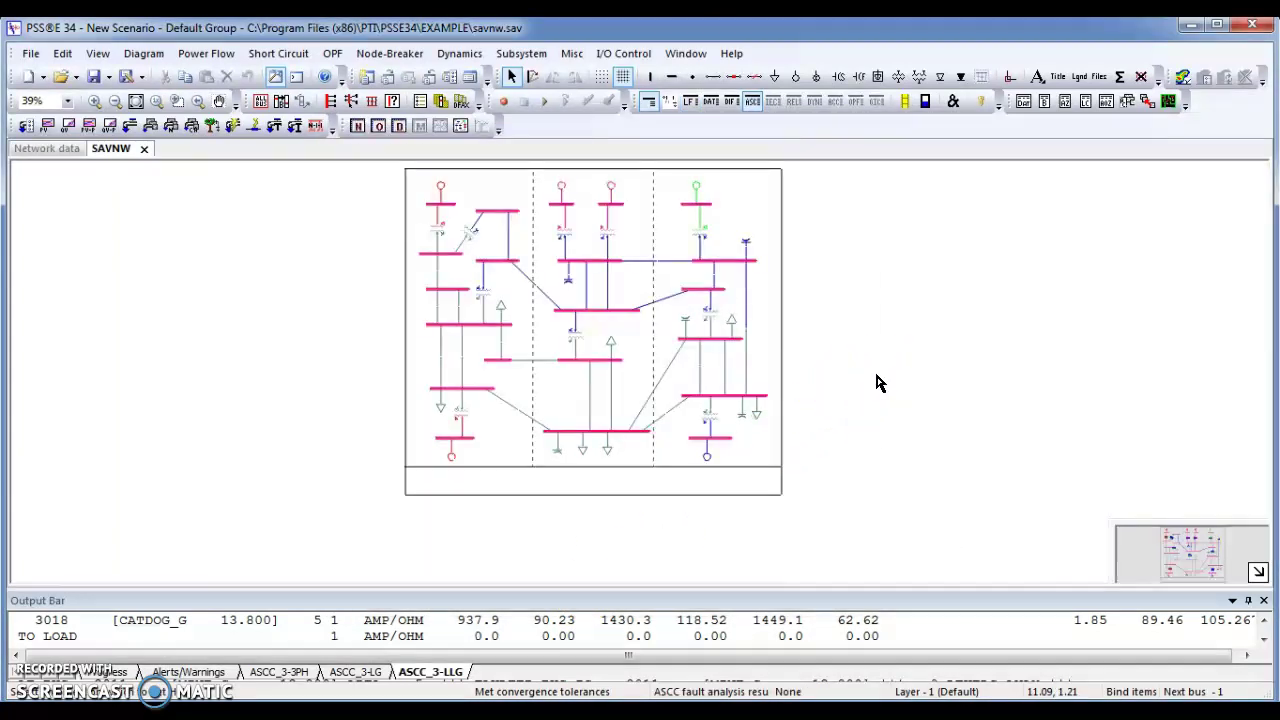
Zoom the diagram to 79% and pan to the top to read the 3PH, LG and LLG currents
{"action": "scroll", "coordinate": [876, 383], "scroll_direction": "up", "scroll_amount": 2}
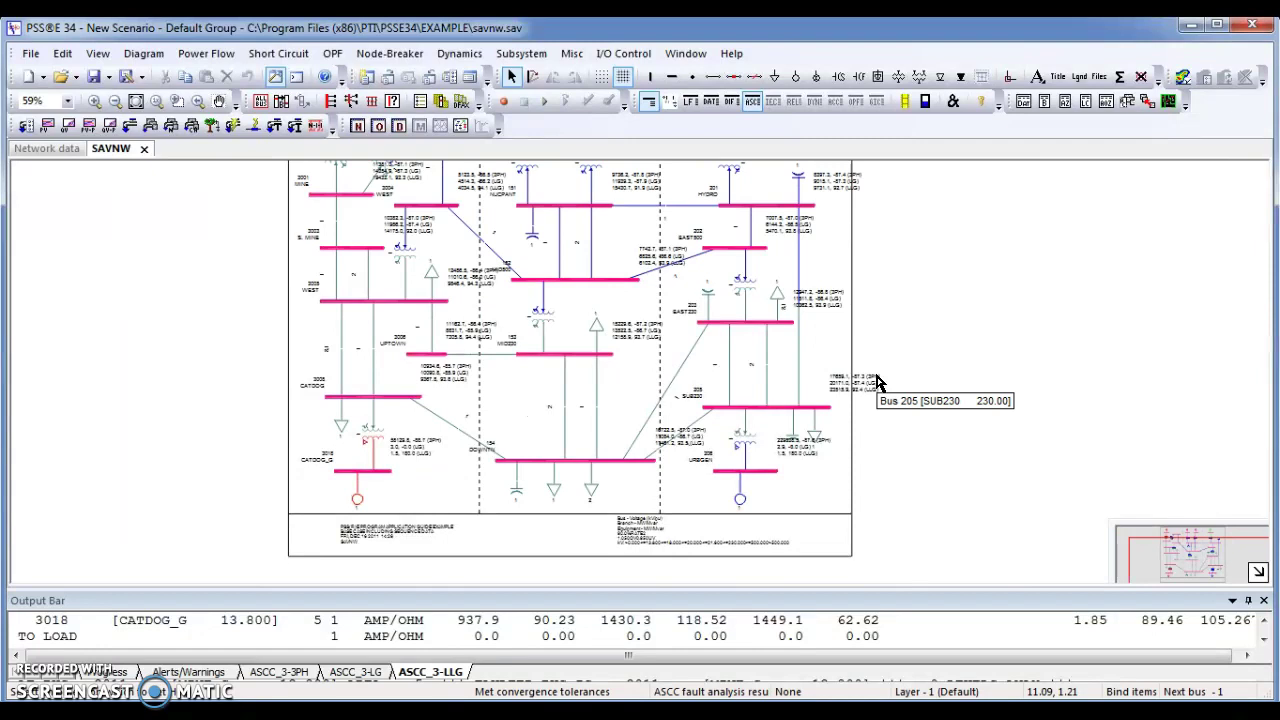
{"action": "scroll", "coordinate": [876, 383], "scroll_direction": "up", "scroll_amount": 1}
{"action": "left_click", "coordinate": [1033, 286]}
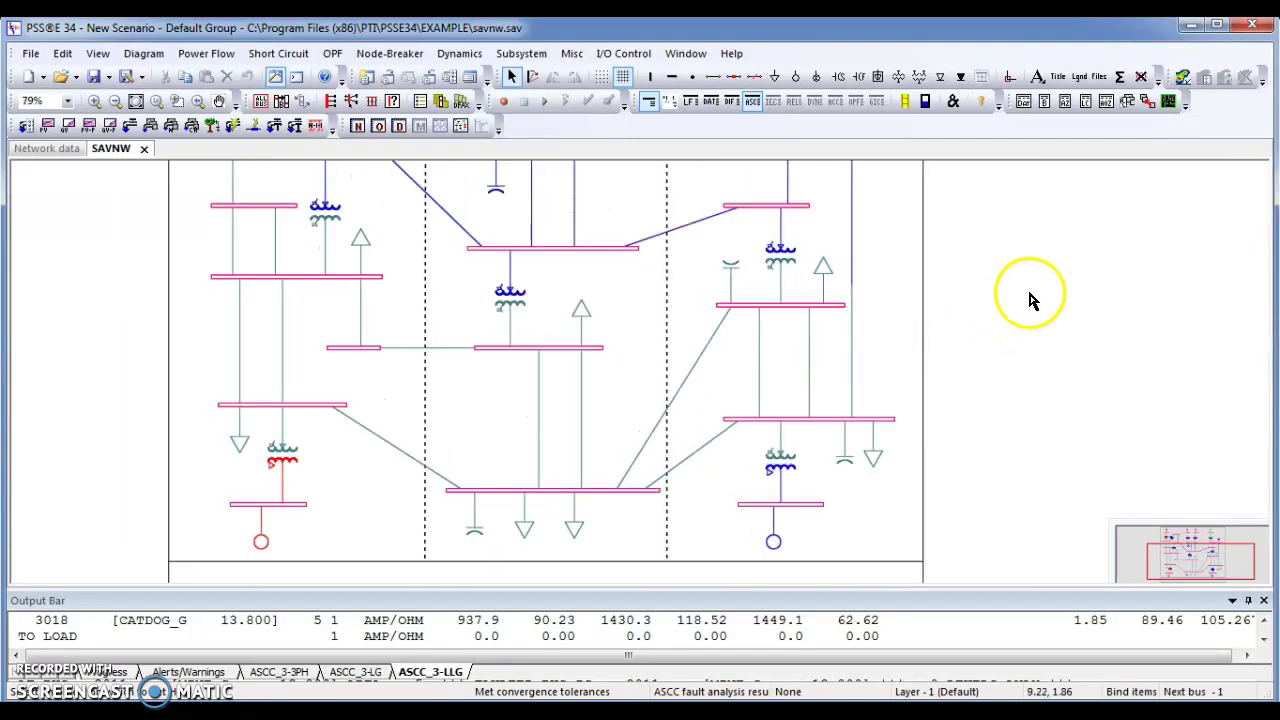
{"action": "left_click_drag", "start_coordinate": [1033, 286], "coordinate": [974, 394]}
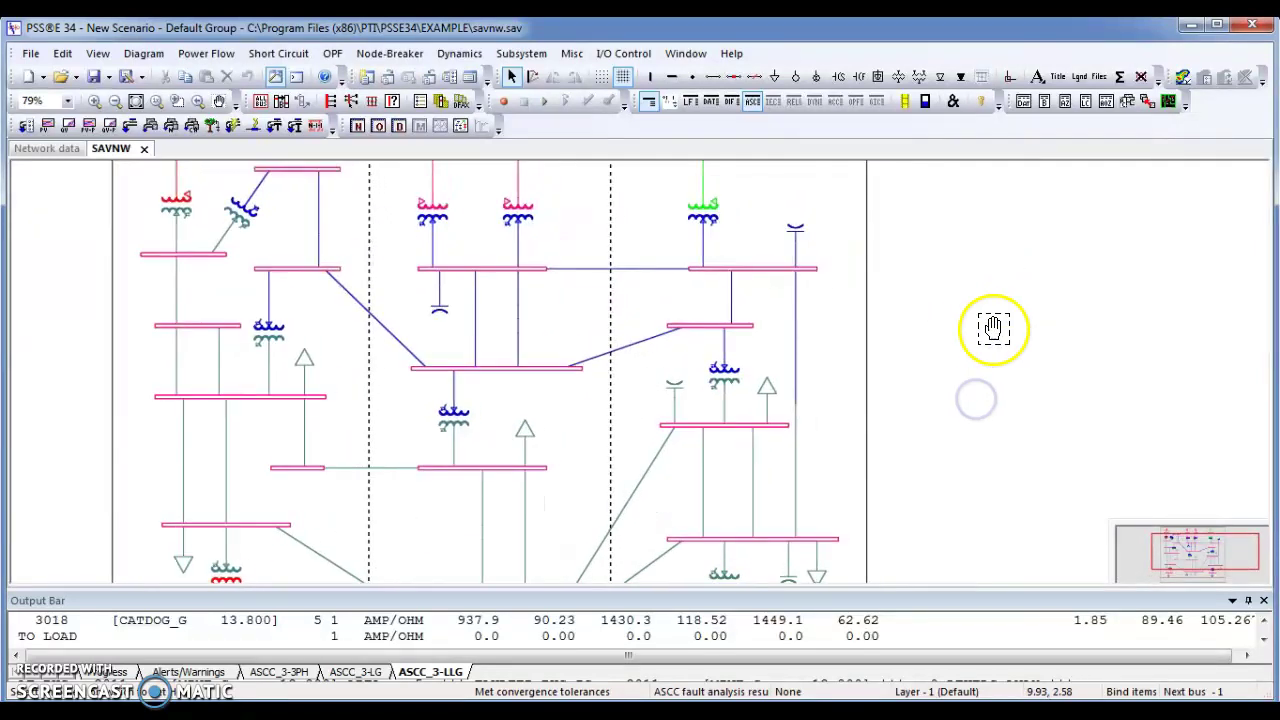
{"action": "left_click_drag", "start_coordinate": [985, 259], "coordinate": [920, 343]}
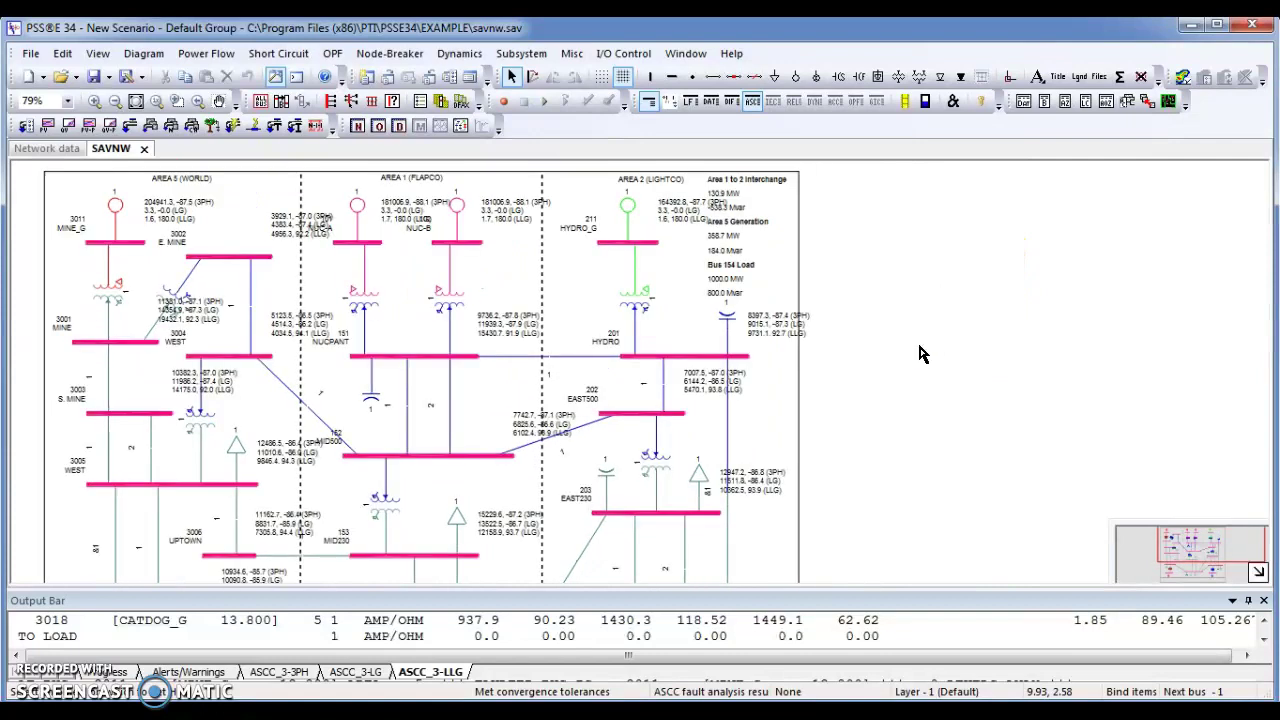